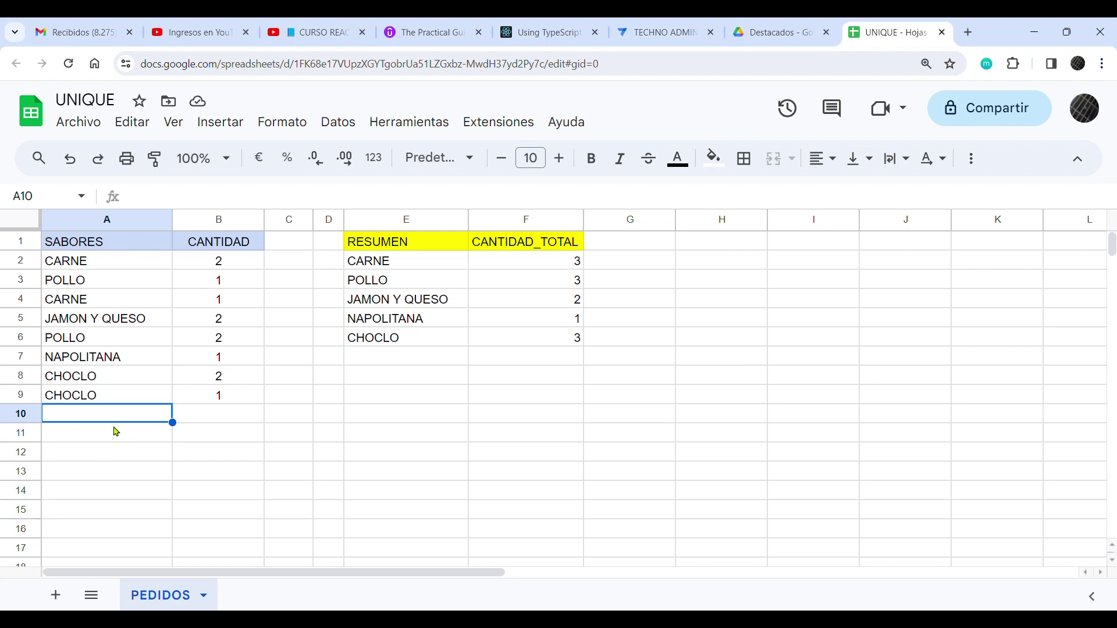
- Add a CARNE order with quantity 2 in row 10 and check CARNE's SUMIF total
text(CA)
text(N)
text(RNE)
key(Tab)
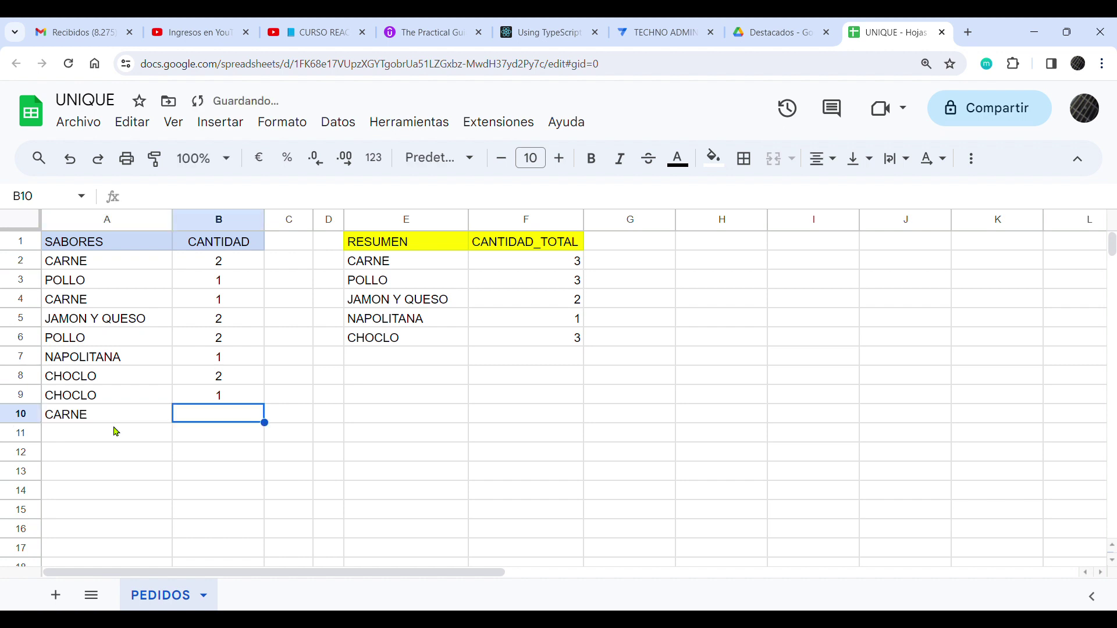
text(2)
key(Return)
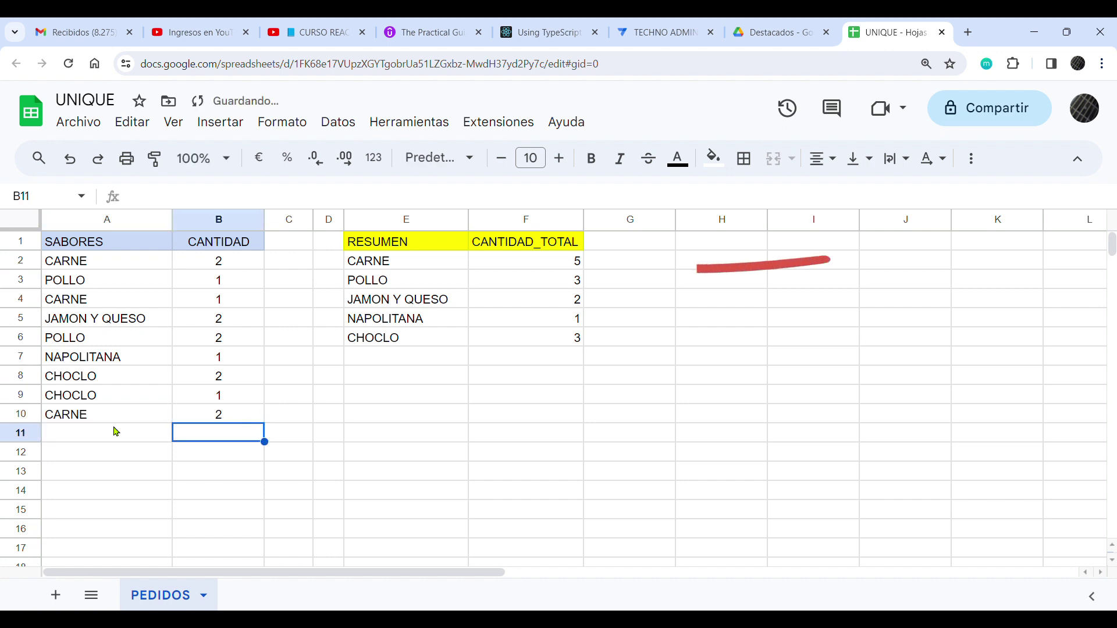
click(548, 269)
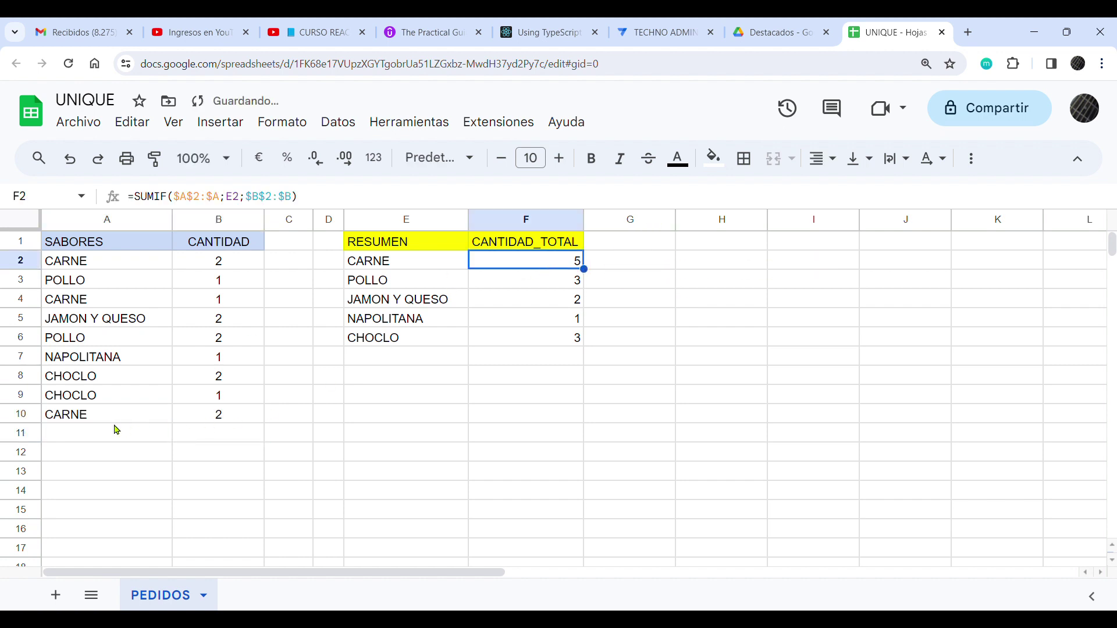
- Add a MANDIOCA order with quantity 2 in row 11
click(98, 435)
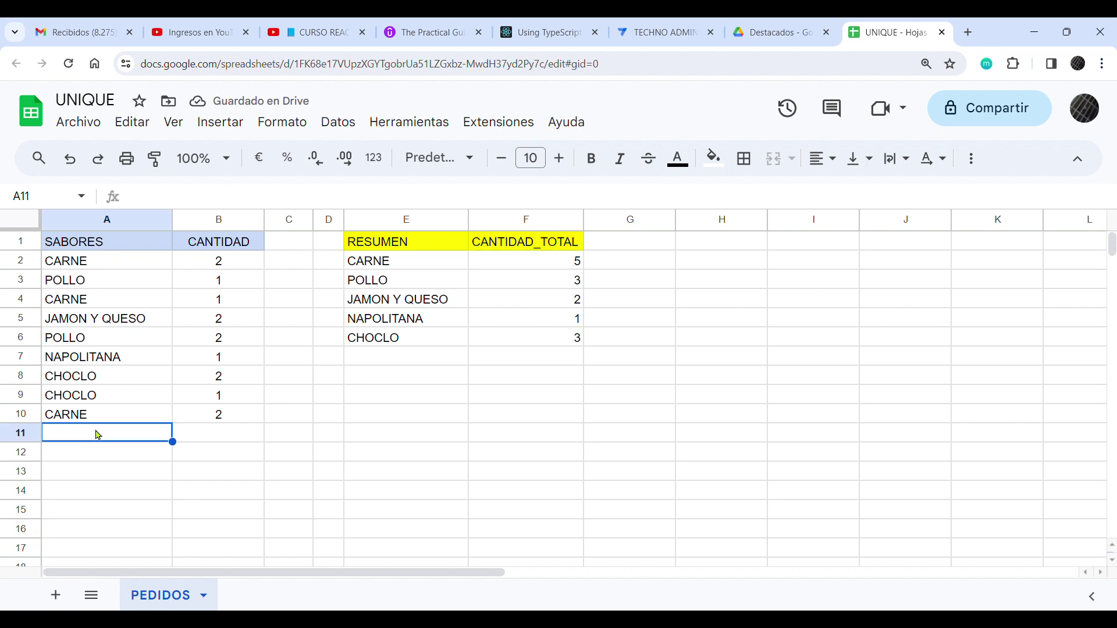
text(MANDIOCA)
key(Tab)
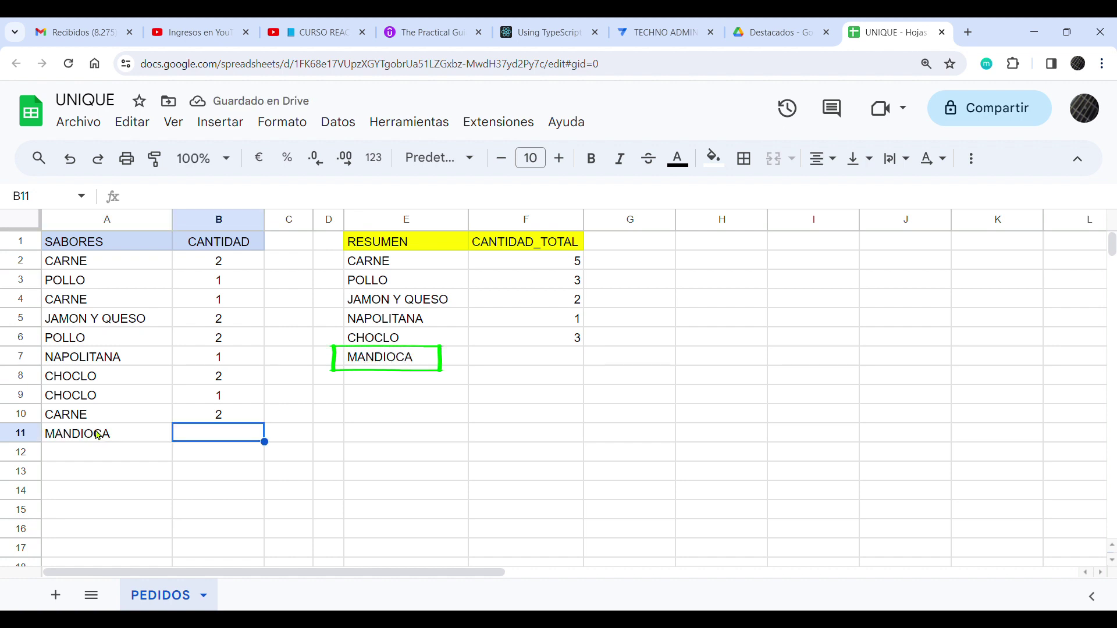
text(2)
key(Tab)
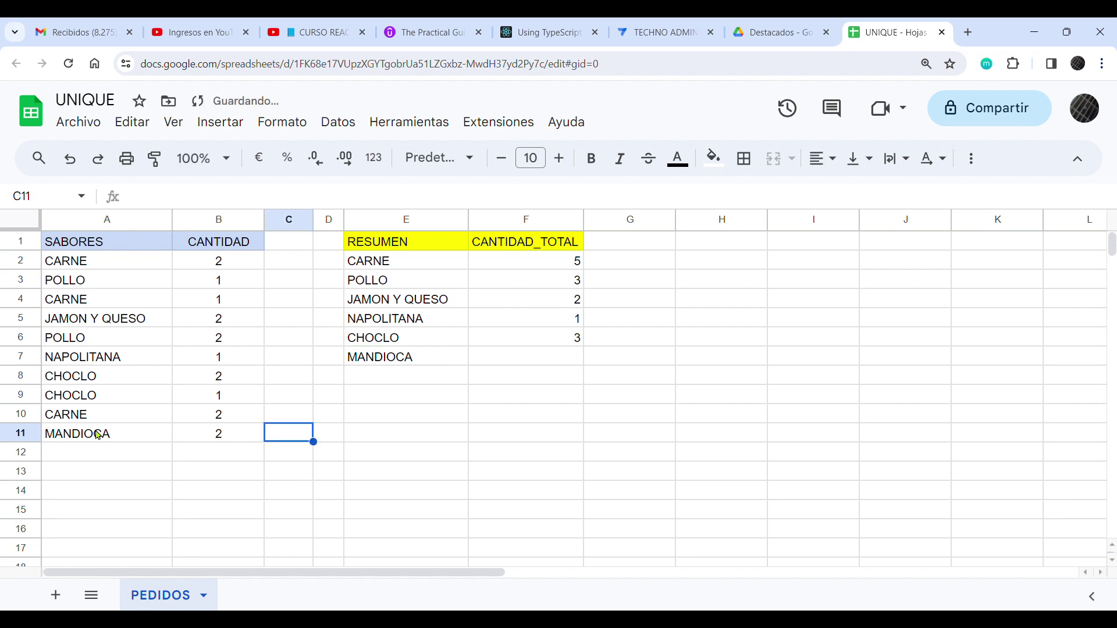
- Copy the F6 SUMIF total down to F7 for MANDIOCA and select the RESUMEN table E1:F7
click(540, 339)
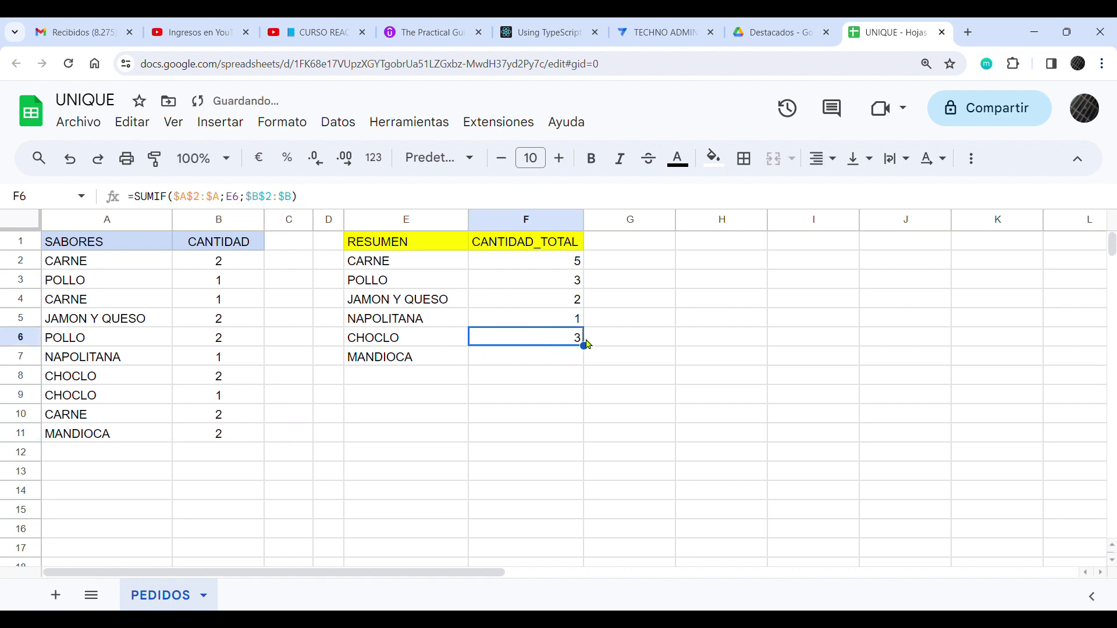
mouse_move(593, 352)
mouse_down()
mouse_move(593, 375)
mouse_move(564, 378)
mouse_up()
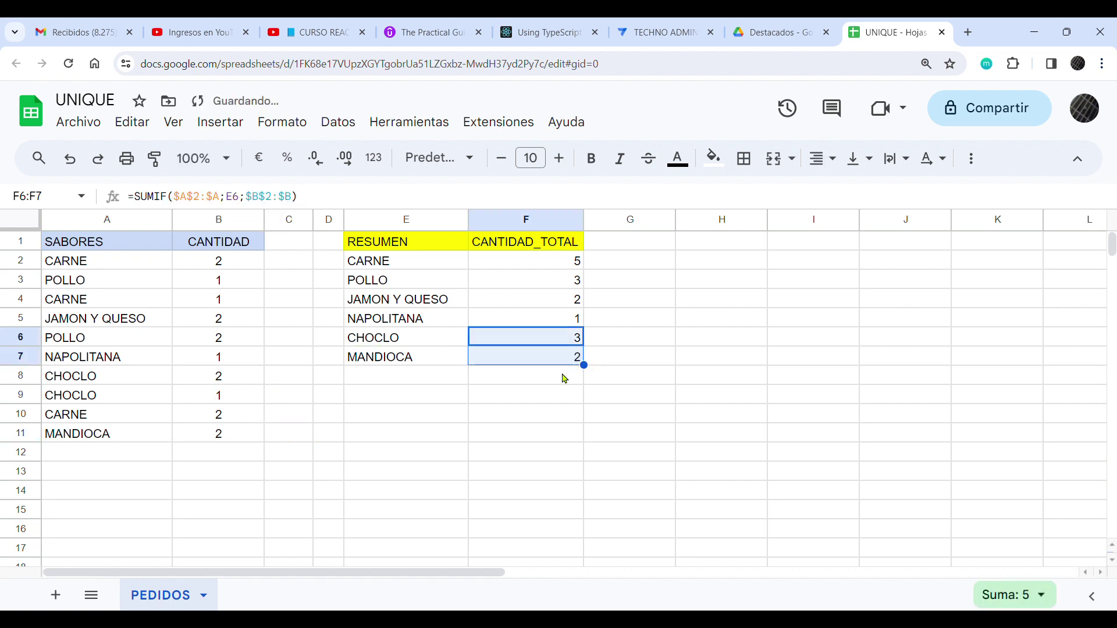
click(541, 363)
drag(409, 247, 523, 363)
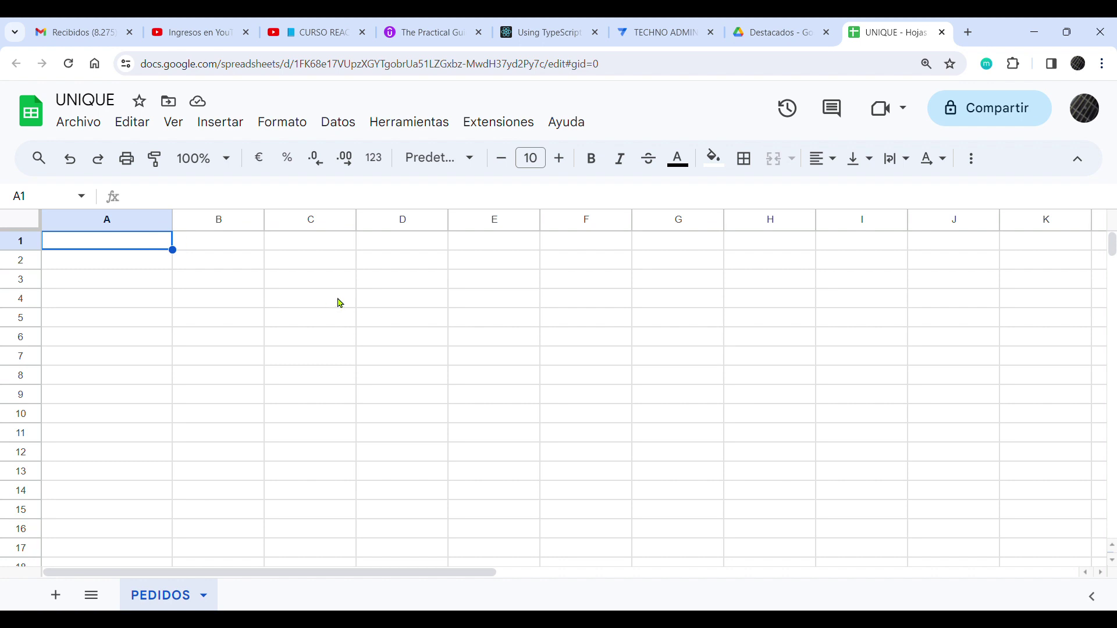
- Enter headers SABORES and CANTIDAD in A1:B1, RESUMEN and CANTIDAD_TOTAL in E1:F1
click(221, 247)
click(138, 249)
text(SABORES)
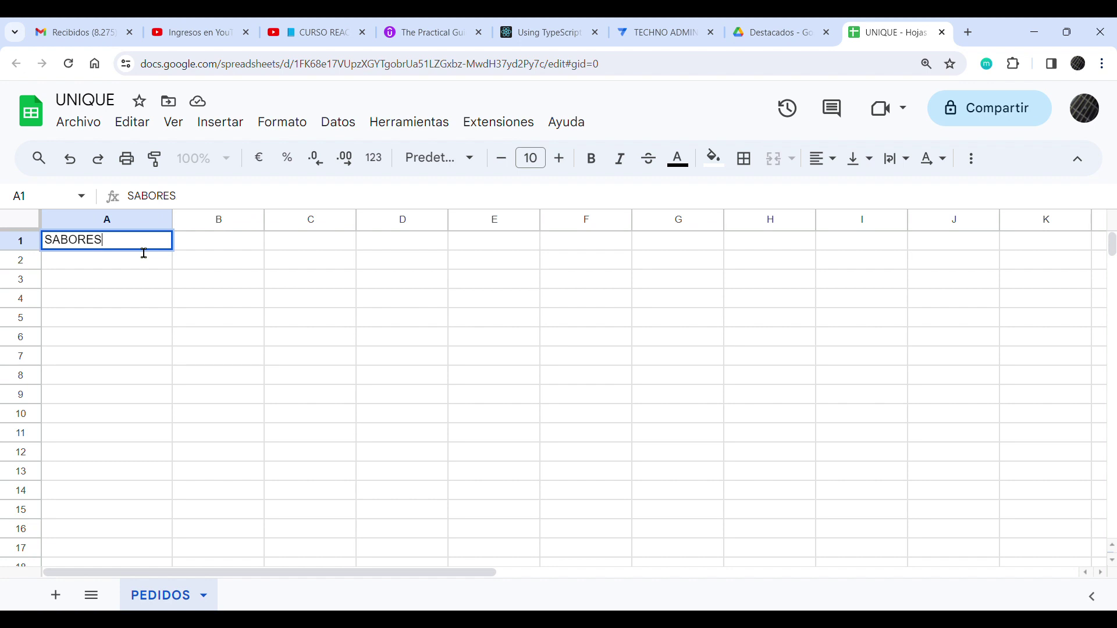
key(Tab)
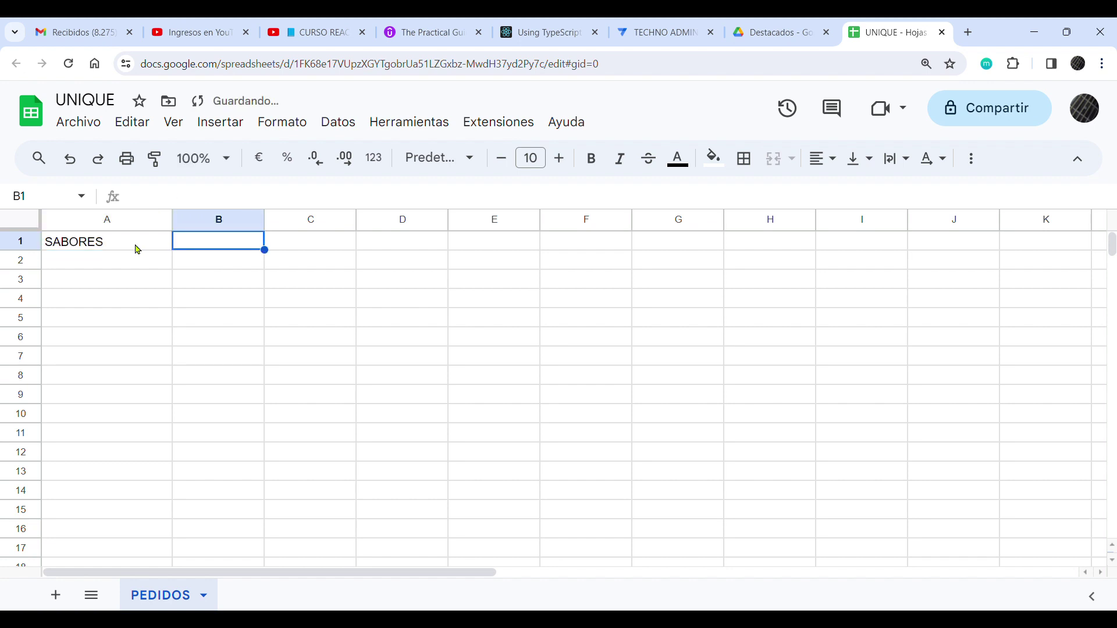
text(CANTIDAD)
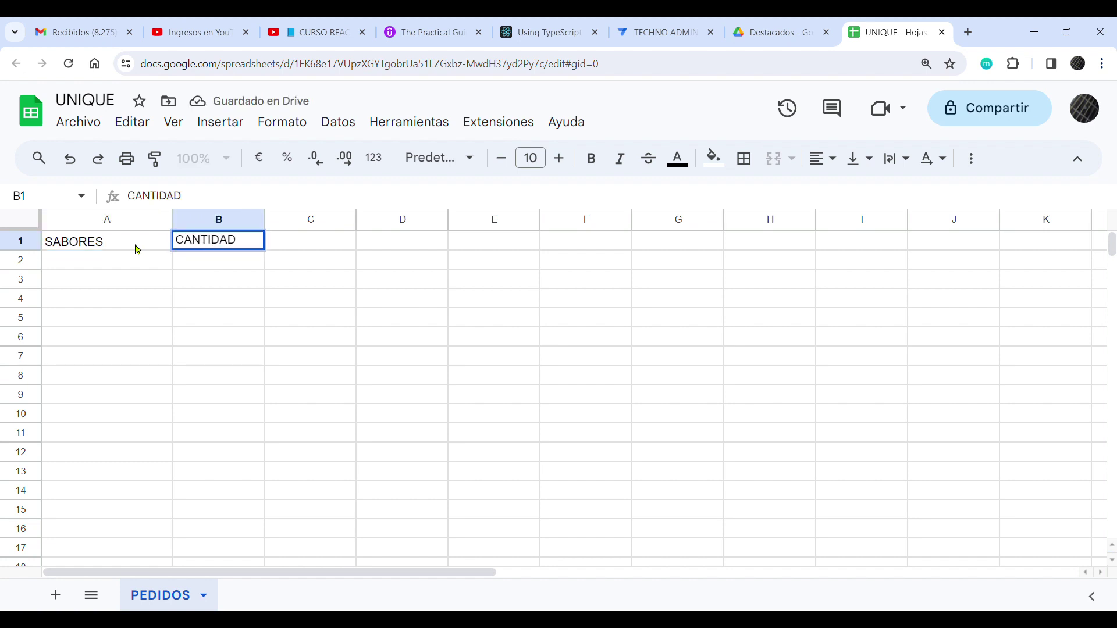
key(Tab)
key(Tab)
key(Tab)
text(RESUMEN)
key(Tab)
text(CANTIDAD)
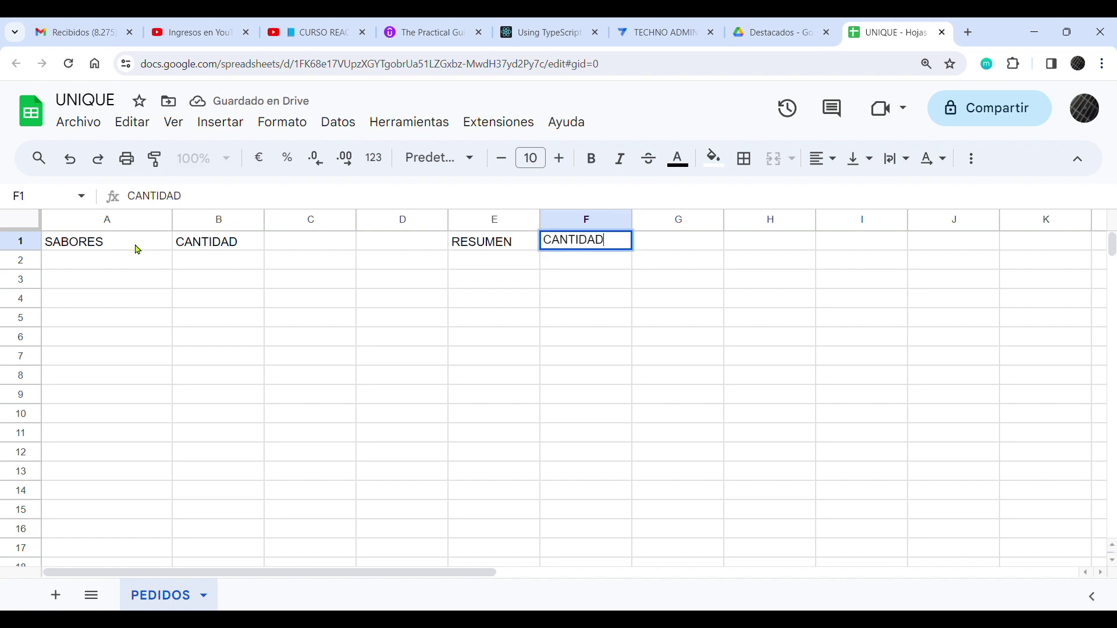
text(_TOTA)
text(L)
key(Return)
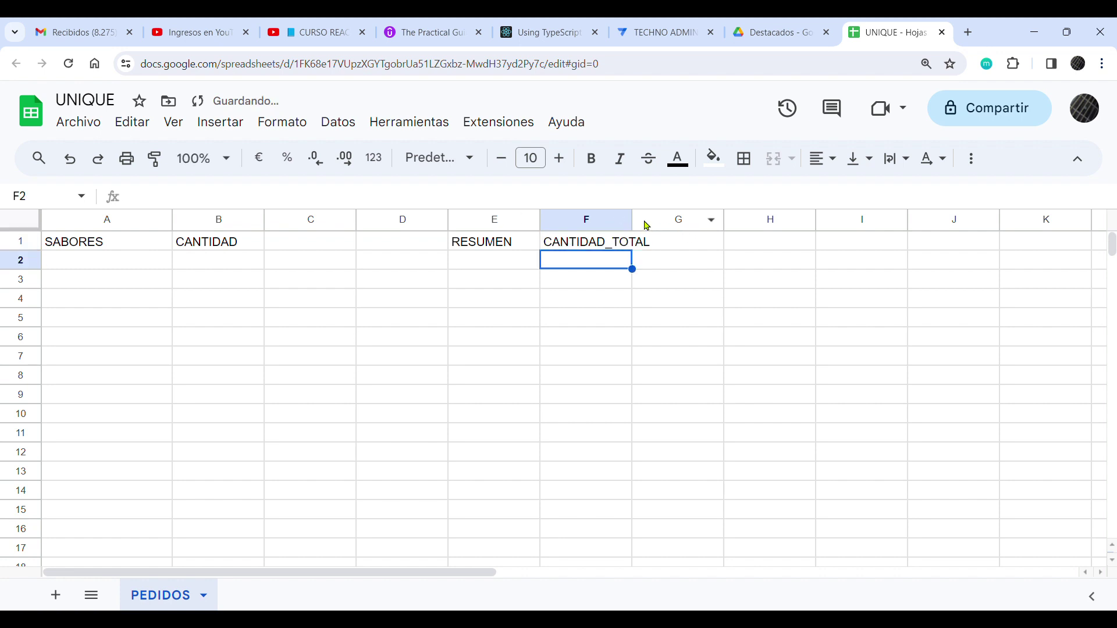
- Widen column F, fill E1:F1 yellow and A1:B1 light blue
drag(634, 220, 643, 221)
drag(508, 242, 586, 244)
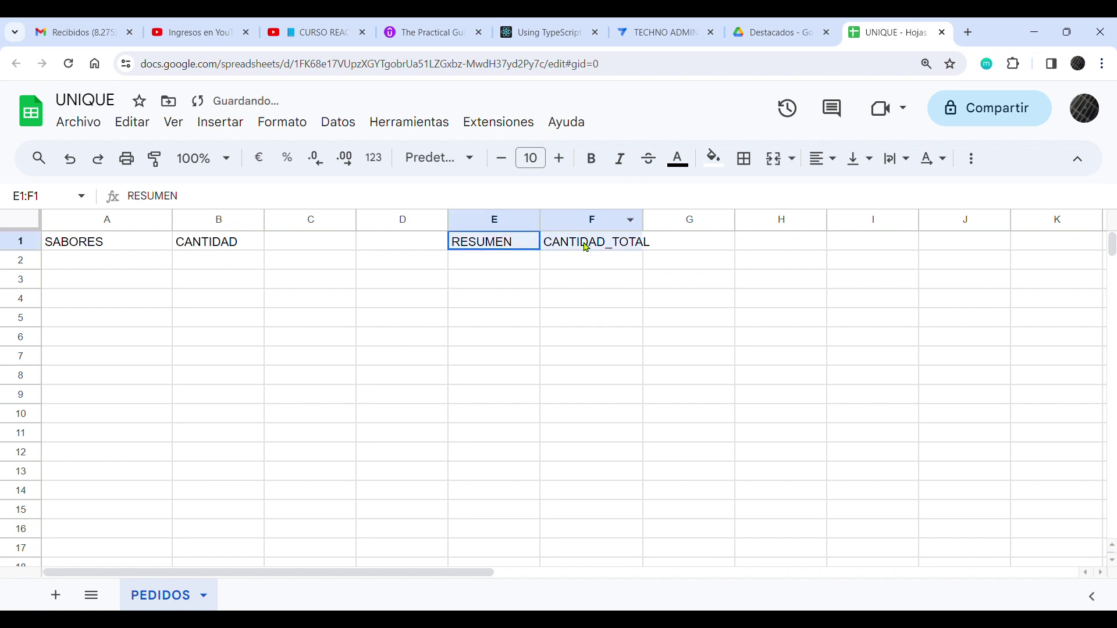
click(703, 160)
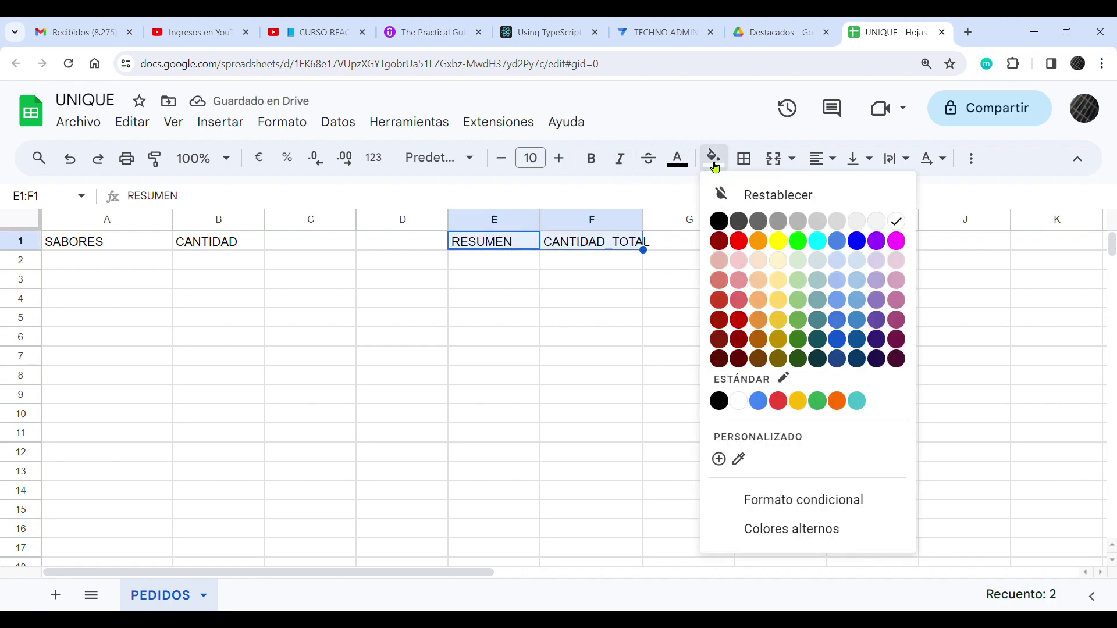
click(778, 244)
drag(114, 244, 210, 244)
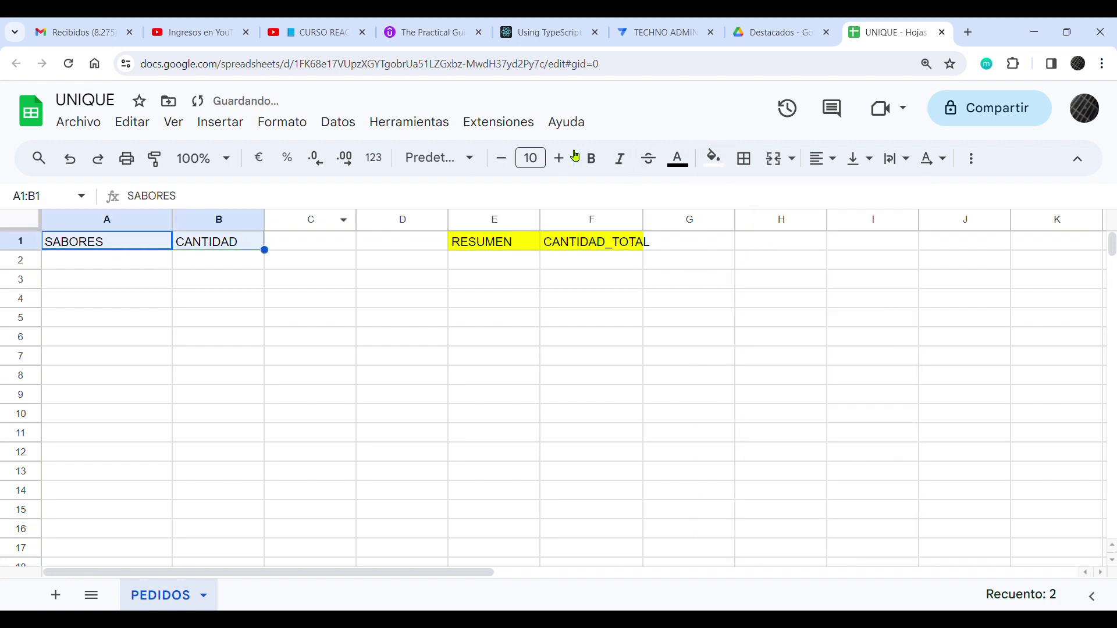
click(720, 165)
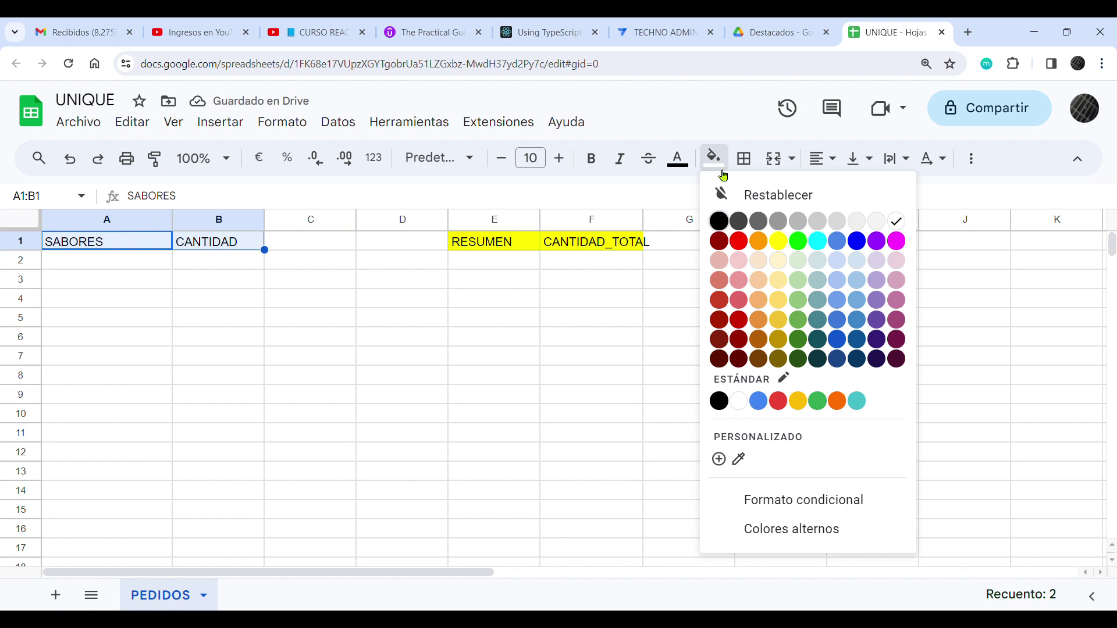
click(837, 262)
click(128, 267)
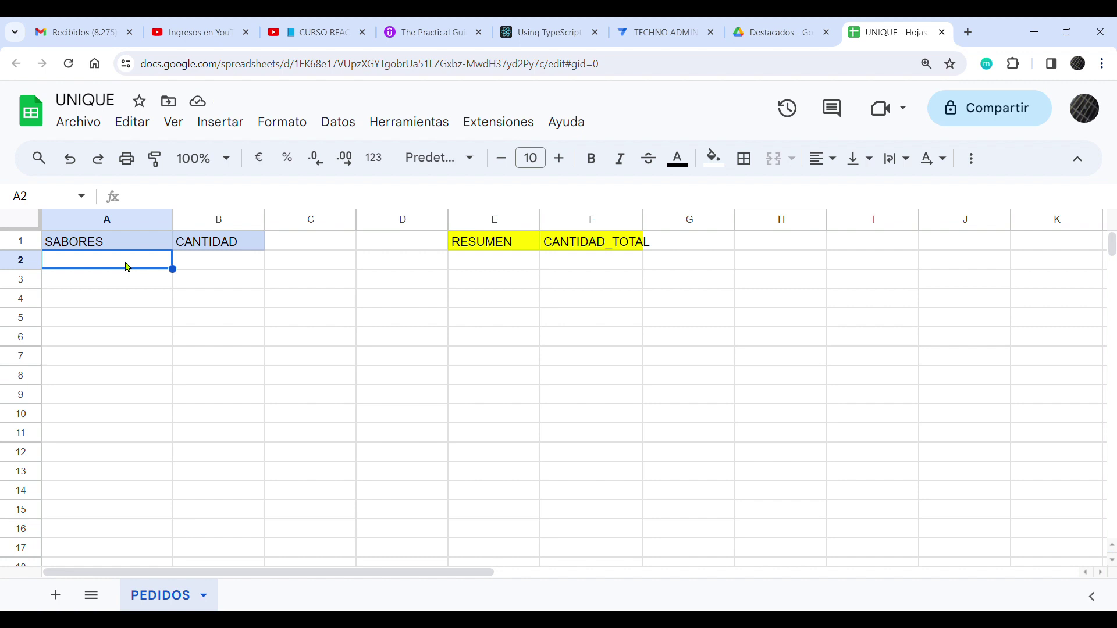
- Enter CARNE with quantity 2 in row 2 and POLLO with quantity 1 in row 3
text(CARNE)
key(BackSpace)
text(NE)
key(Tab)
text(2)
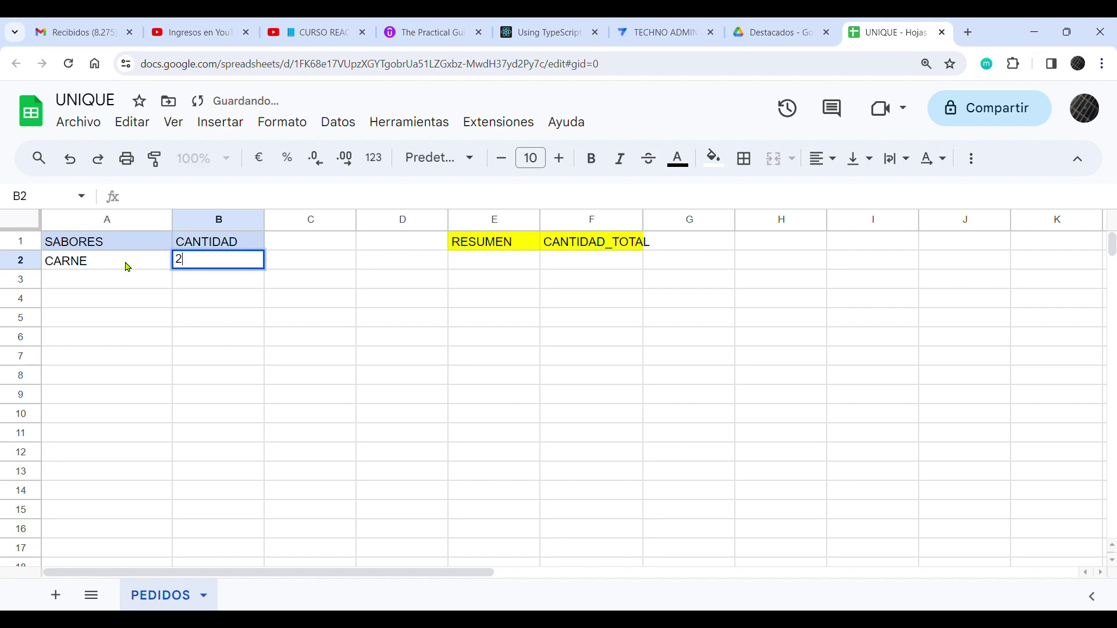
key(Return)
key(Left)
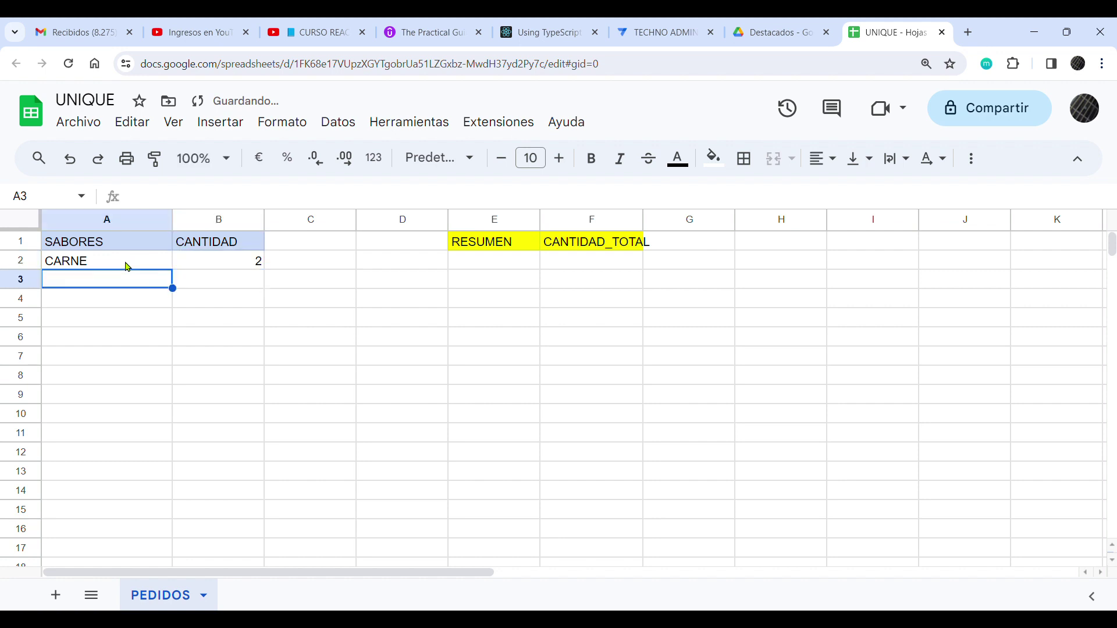
text(POLLO)
key(Tab)
text(1)
key(Return)
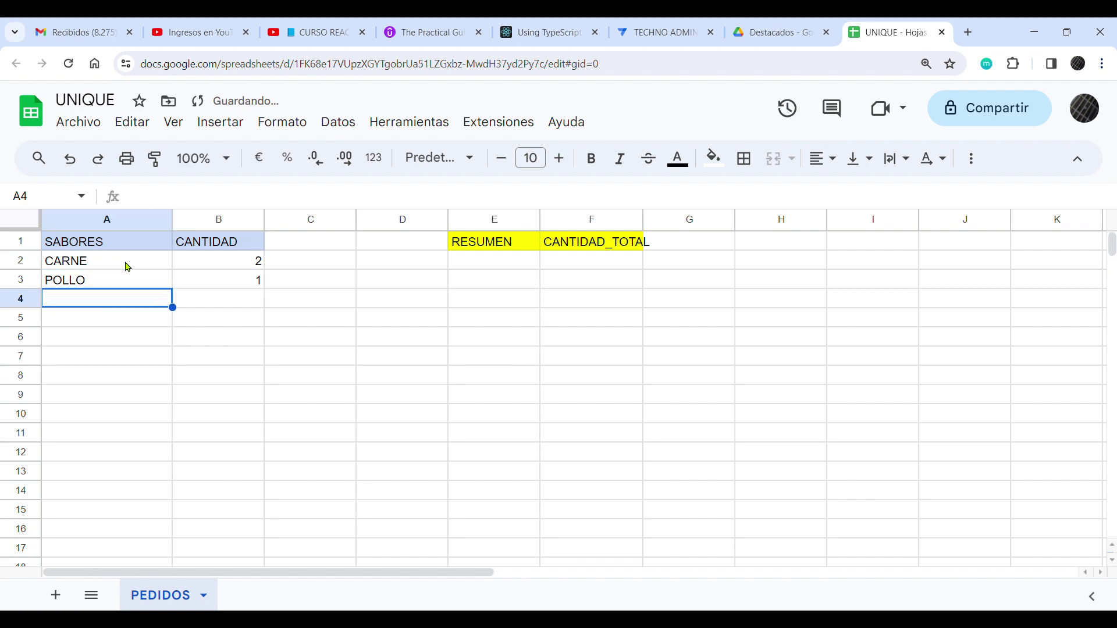
- Add CARNE with 1 and JAMON Y QUESO with 2, correcting the QUESO typo
text(CARNE)
key(Tab)
text(1)
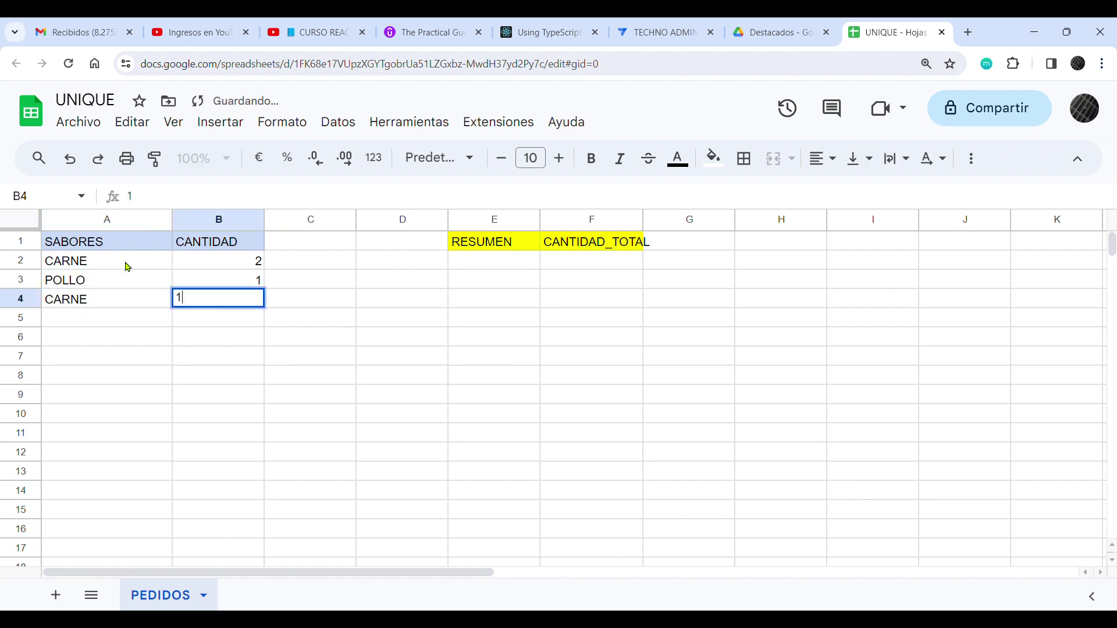
key(Return)
key(Left)
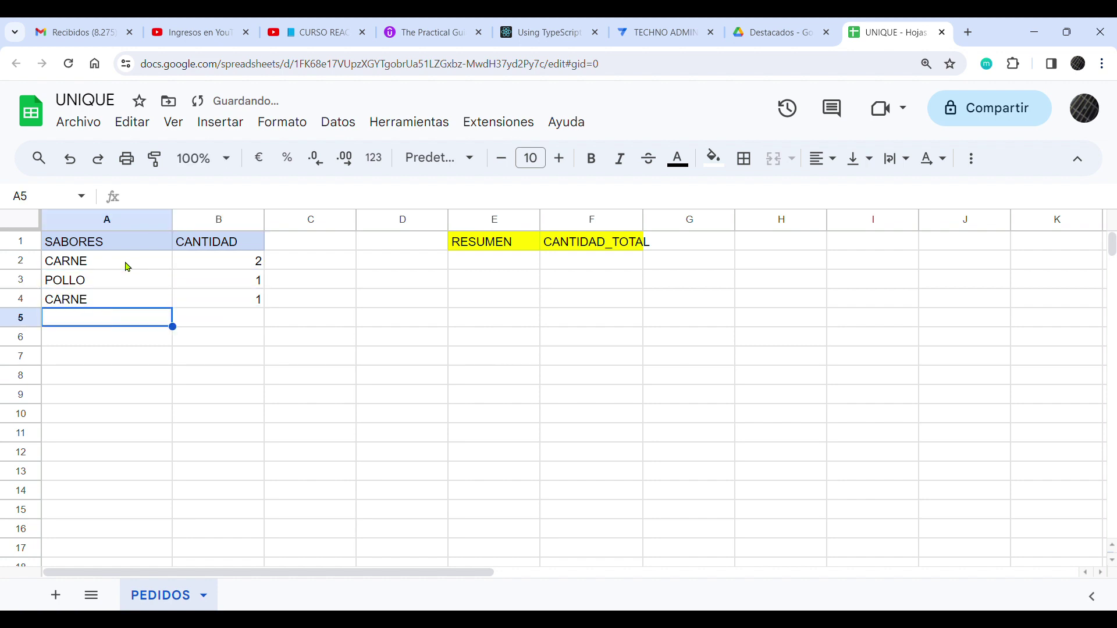
text(JAMON Y QUESI)
key(BackSpace)
text(O)
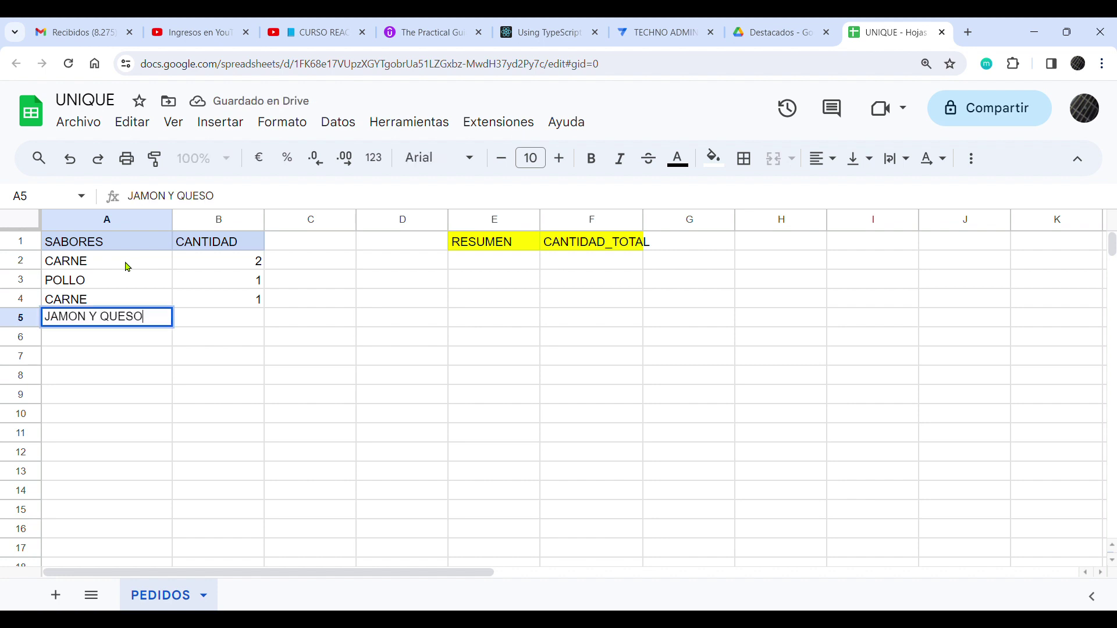
key(Tab)
text(2)
key(Return)
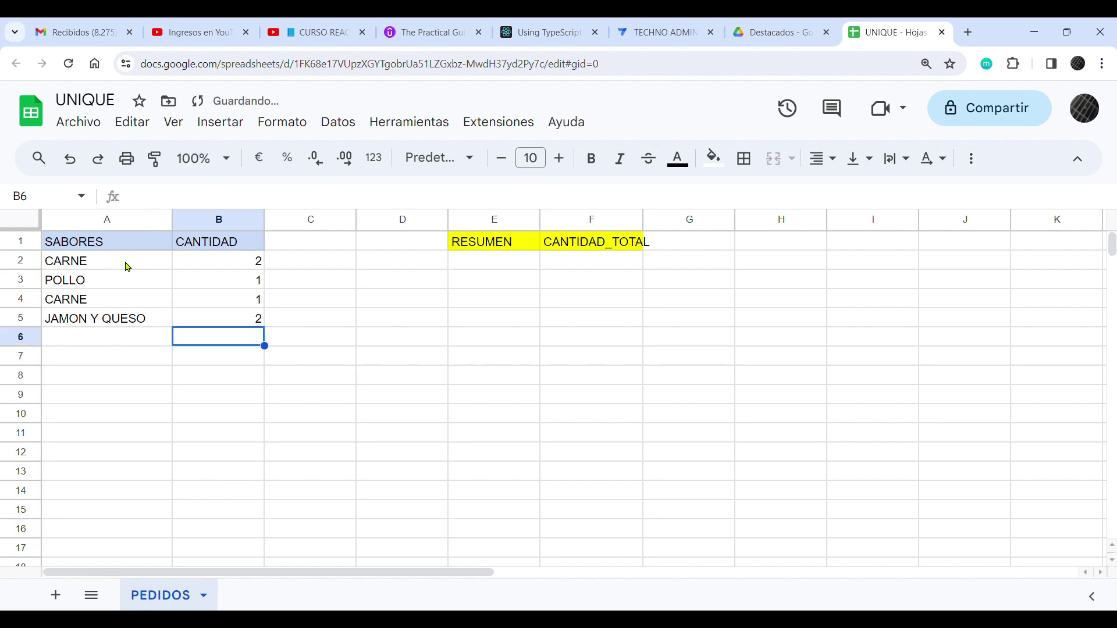
- Add POLLO with quantity 2 in row 6
key(Left)
text(POLLO)
key(Tab)
text(2)
key(Tab)
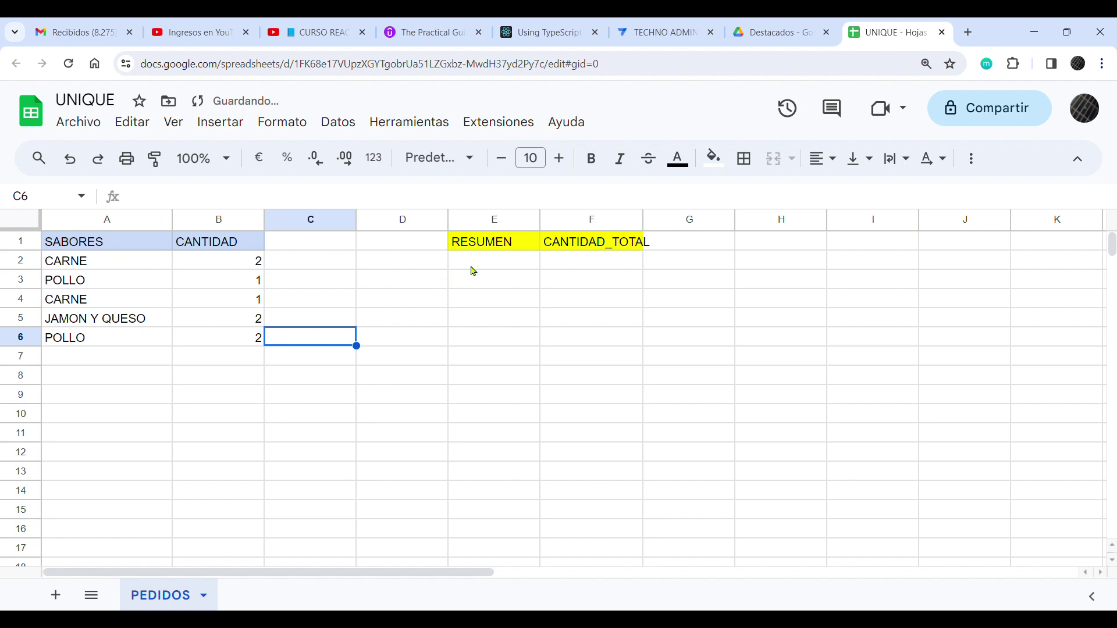
click(486, 261)
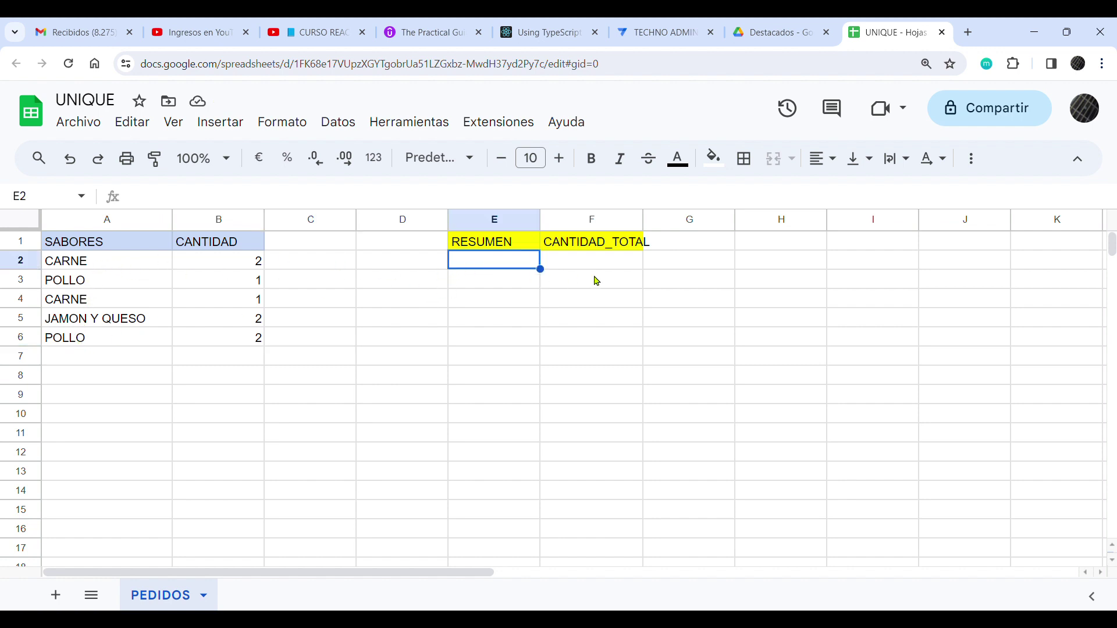
- Widen column F and enter =UNIQUE(A2:A) in E2 to list the distinct flavours
drag(645, 219, 665, 219)
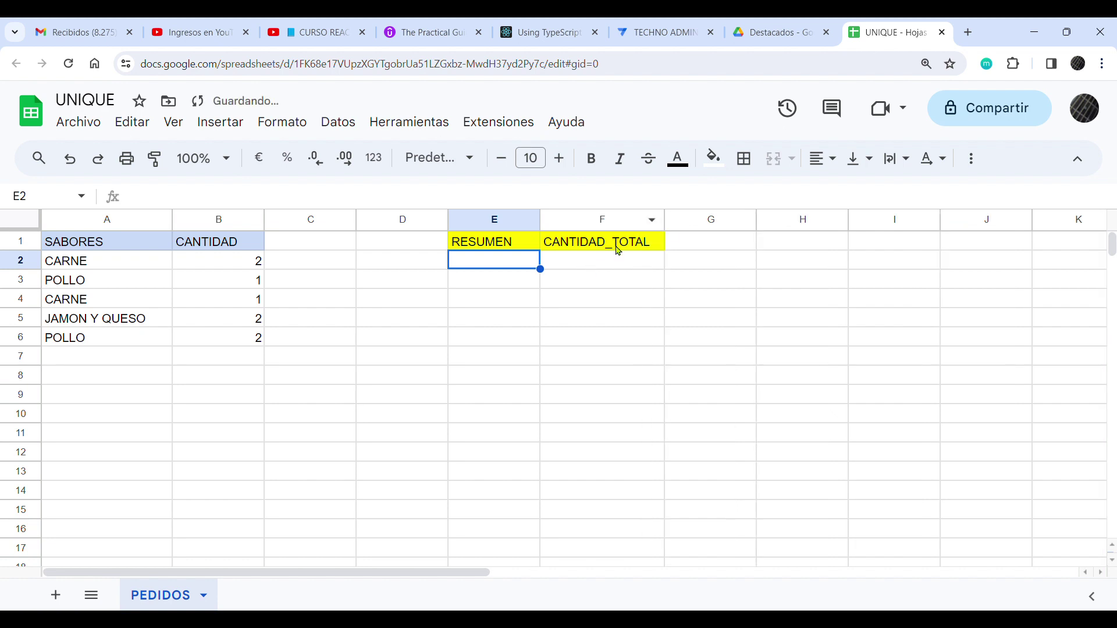
key(Up)
click(592, 252)
click(501, 250)
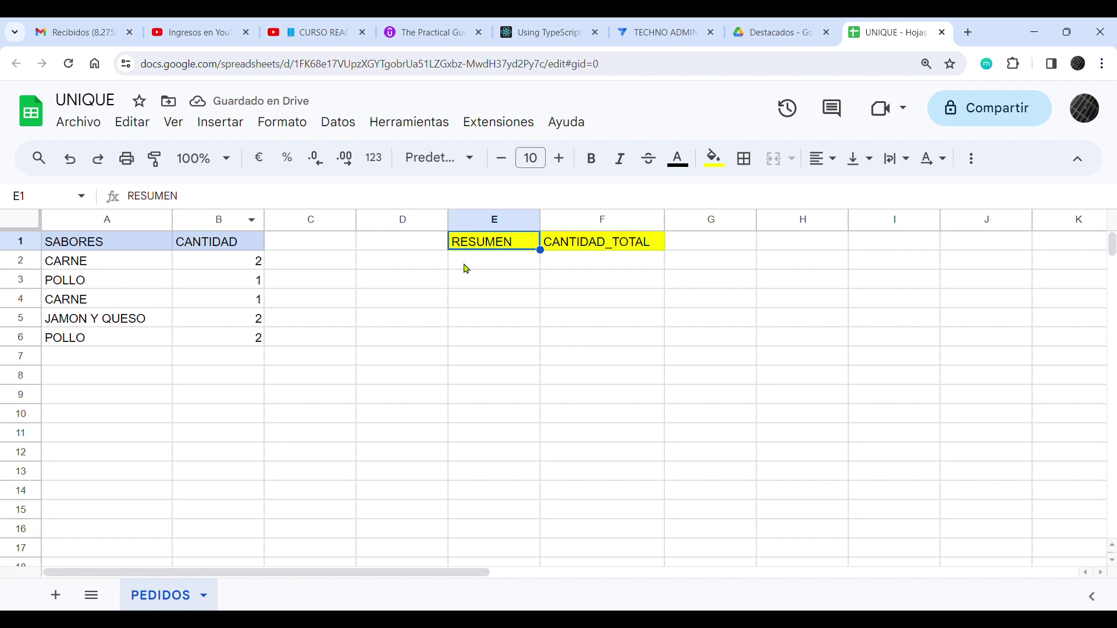
click(484, 265)
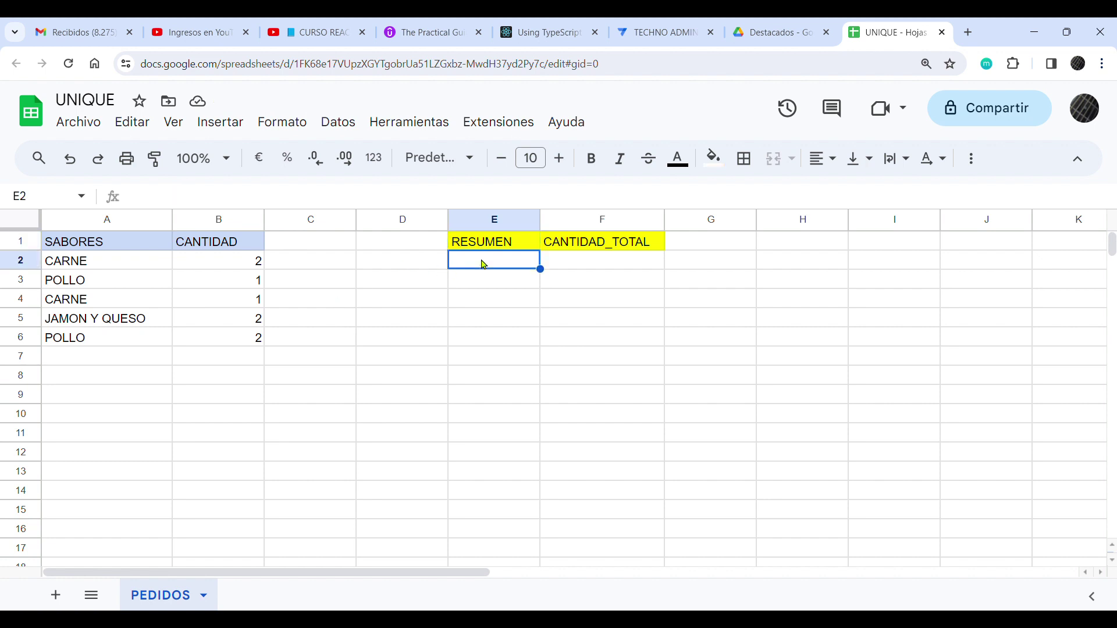
text(+UNI)
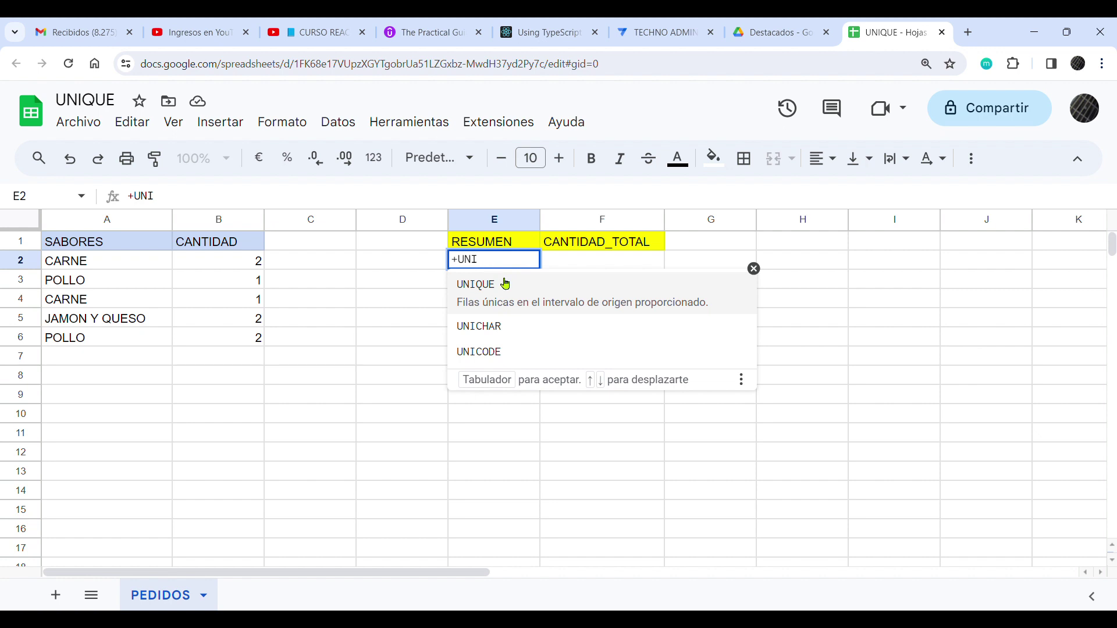
click(504, 283)
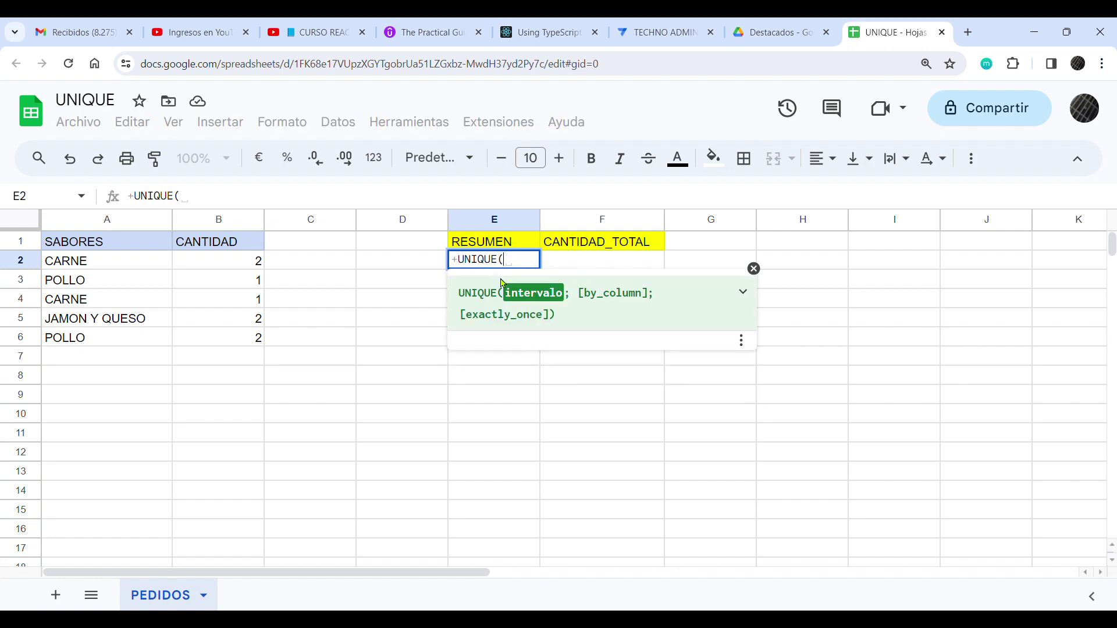
click(116, 269)
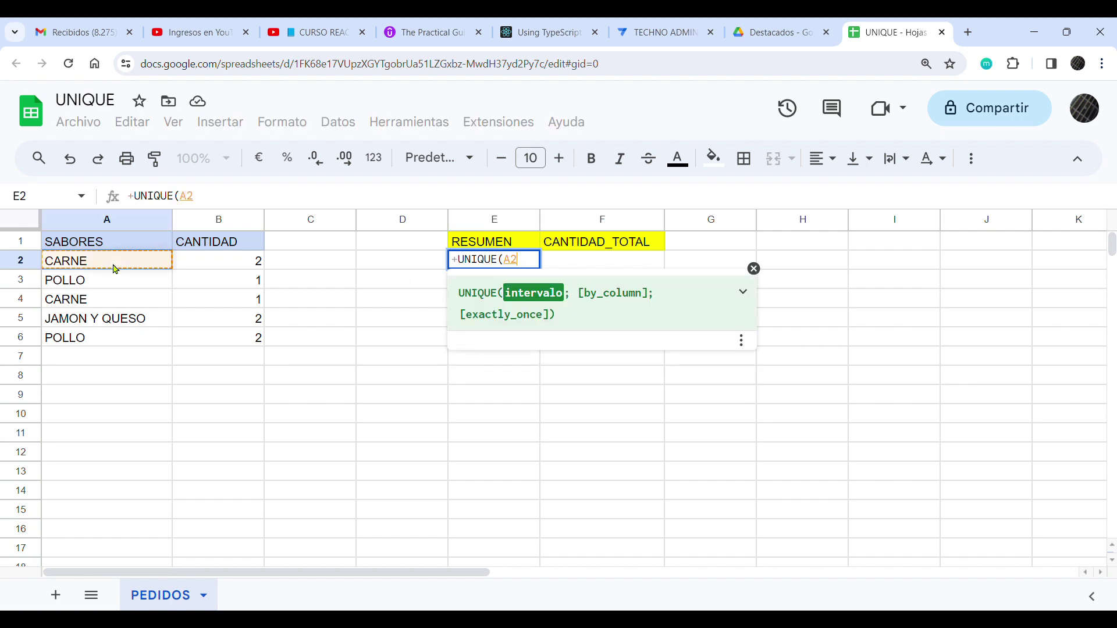
text(:)
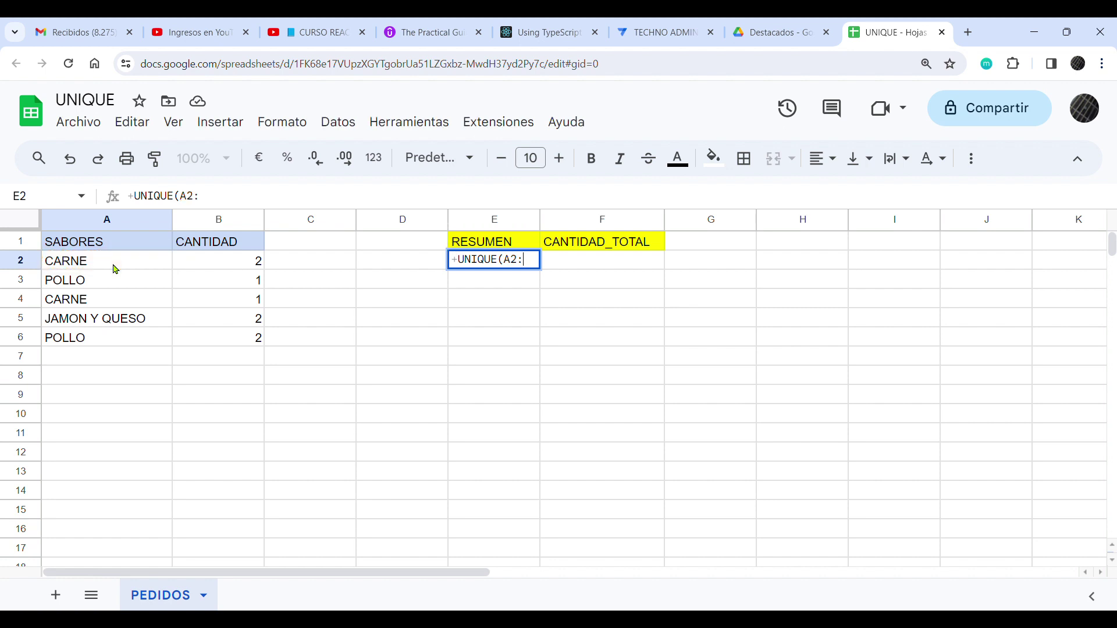
text(A))
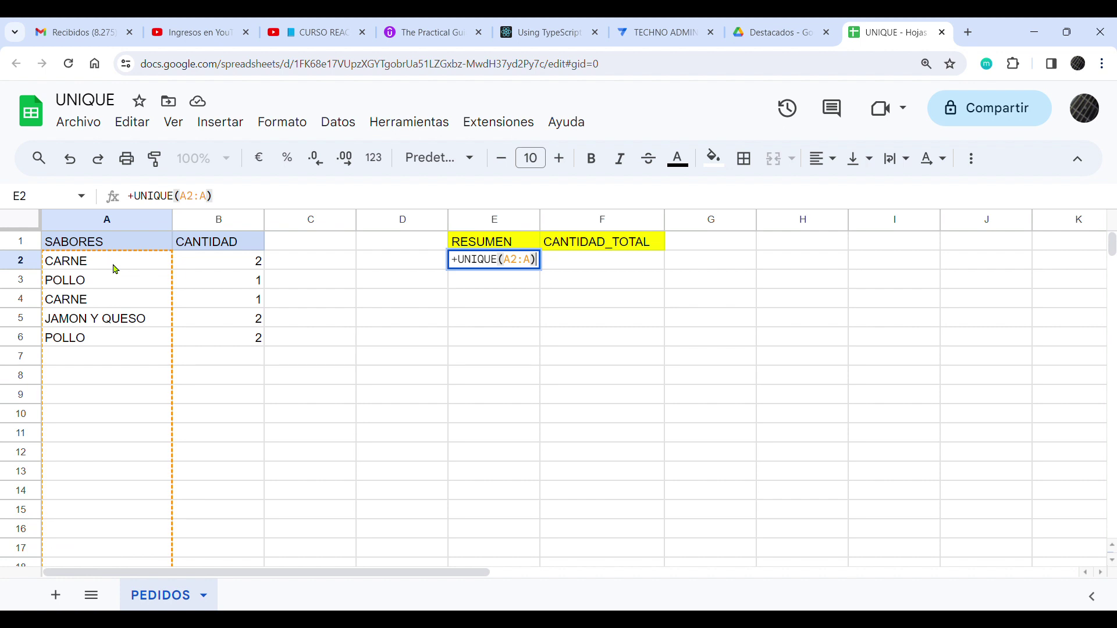
key(Return)
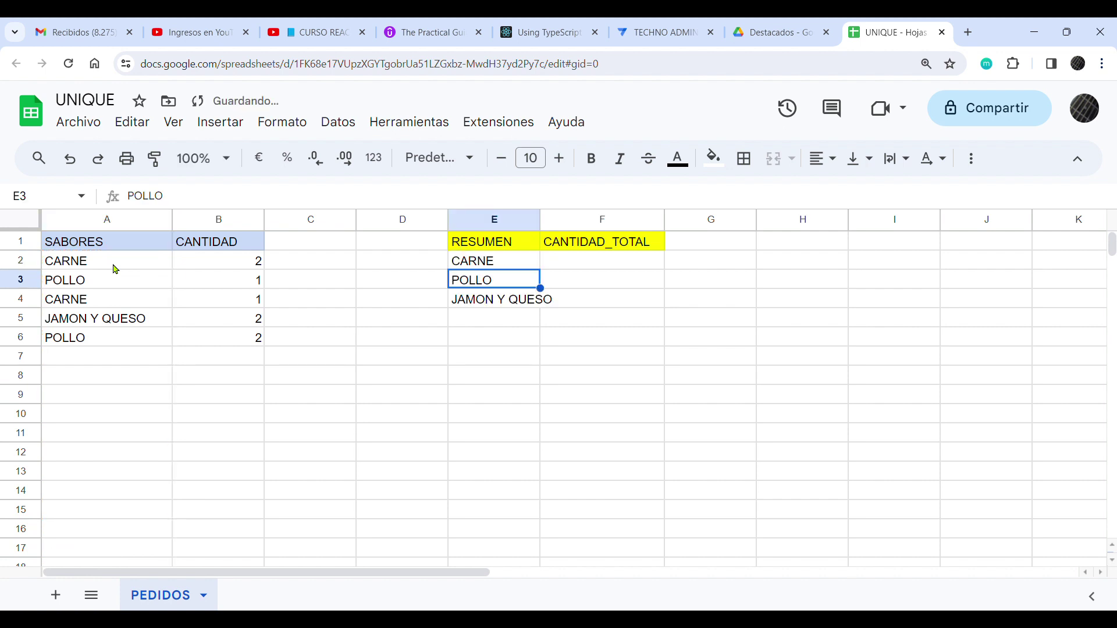
- Widen column E to fit JAMON Y QUESO and check the CARNE, POLLO, JAMON Y QUESO results
drag(540, 220, 574, 224)
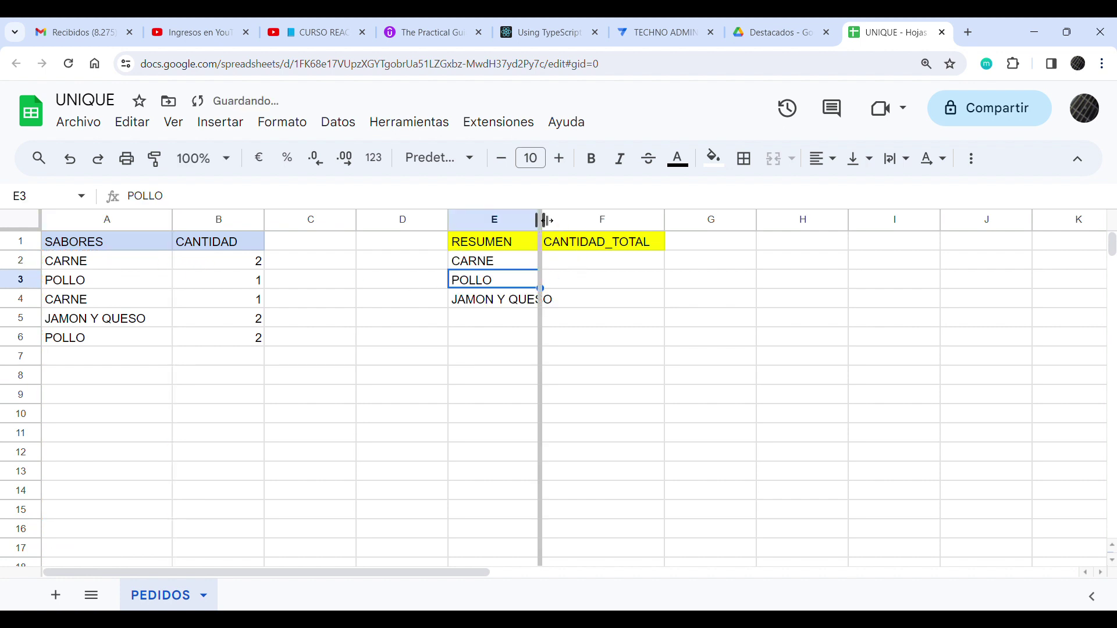
click(513, 265)
click(505, 283)
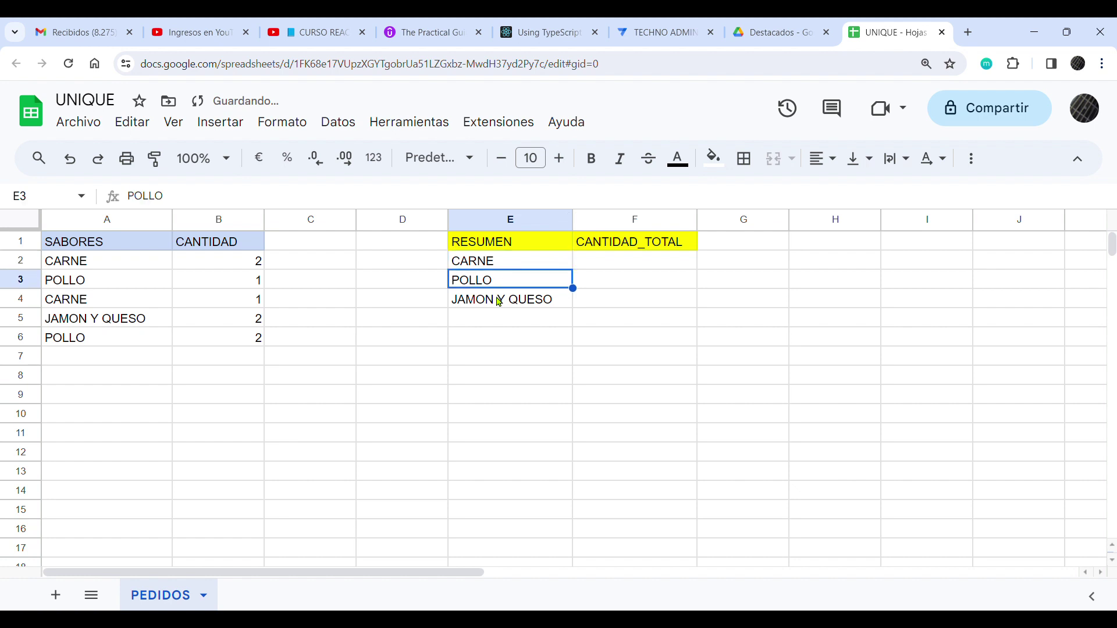
click(499, 302)
click(106, 360)
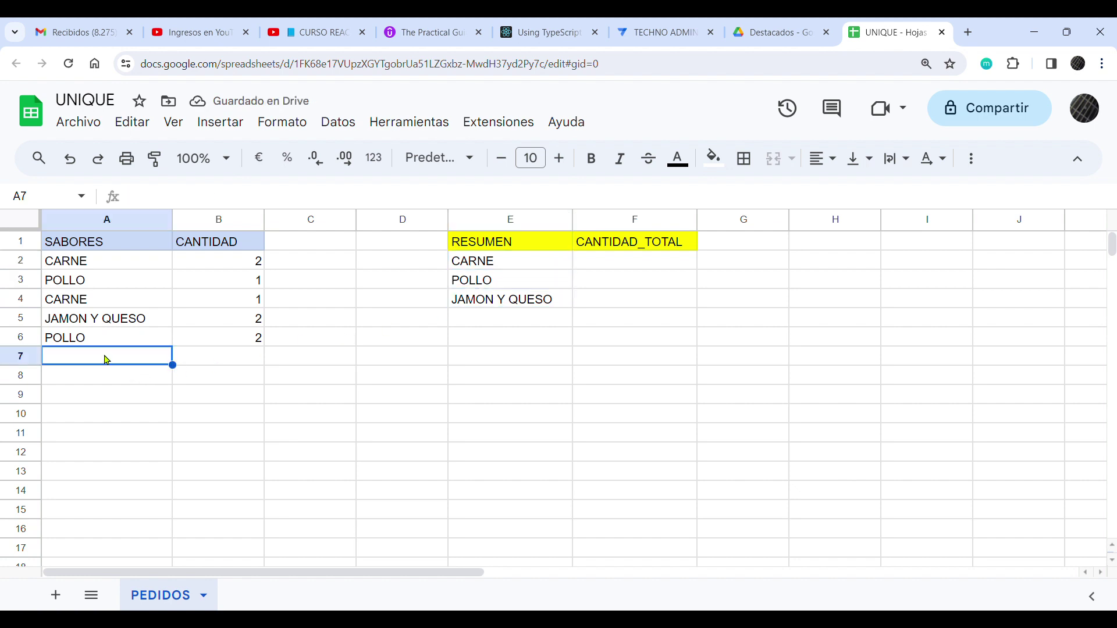
text(NAPOLITANA)
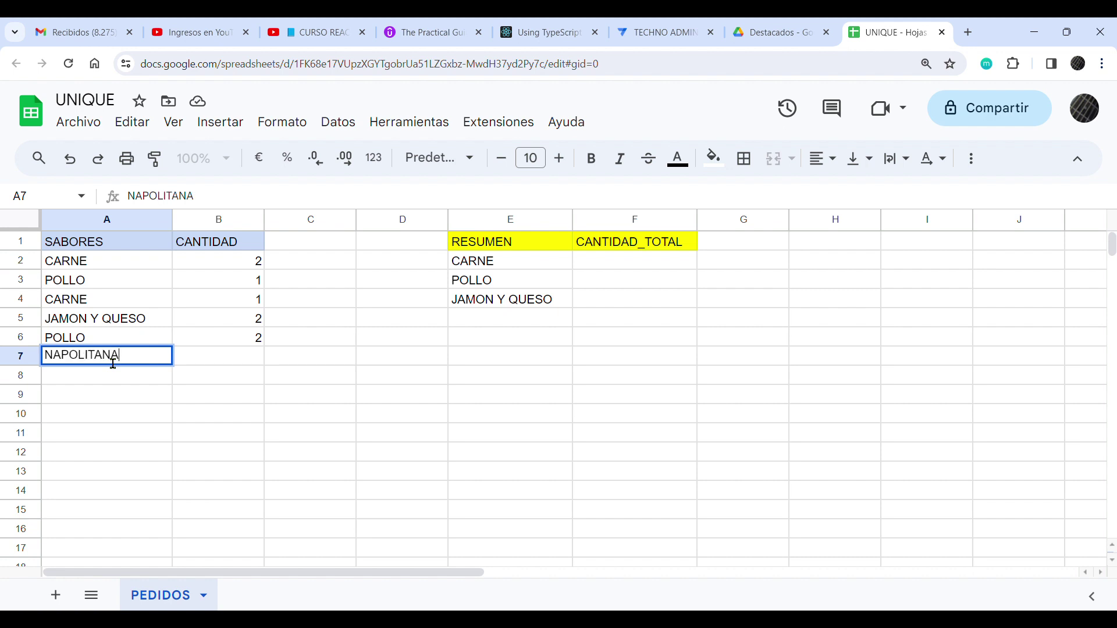
key(Tab)
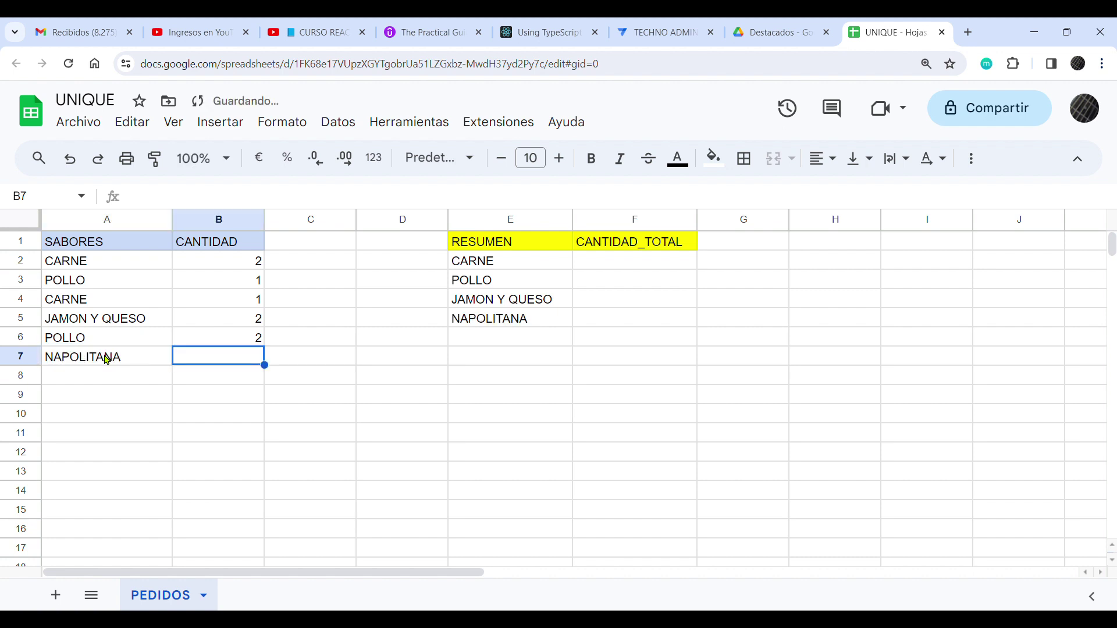
text(1)
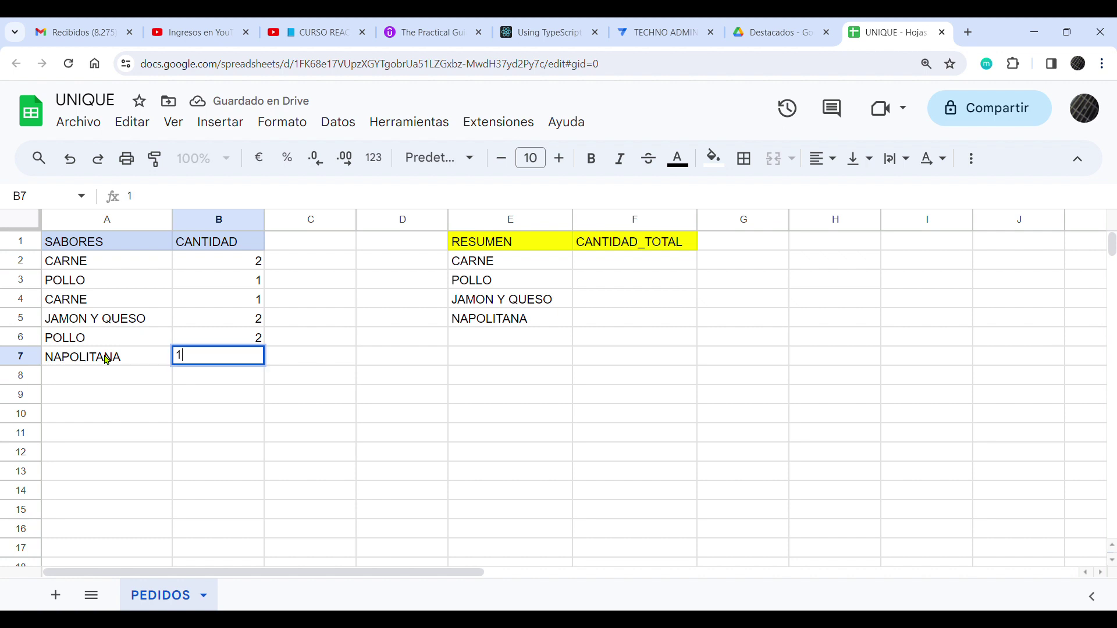
key(Tab)
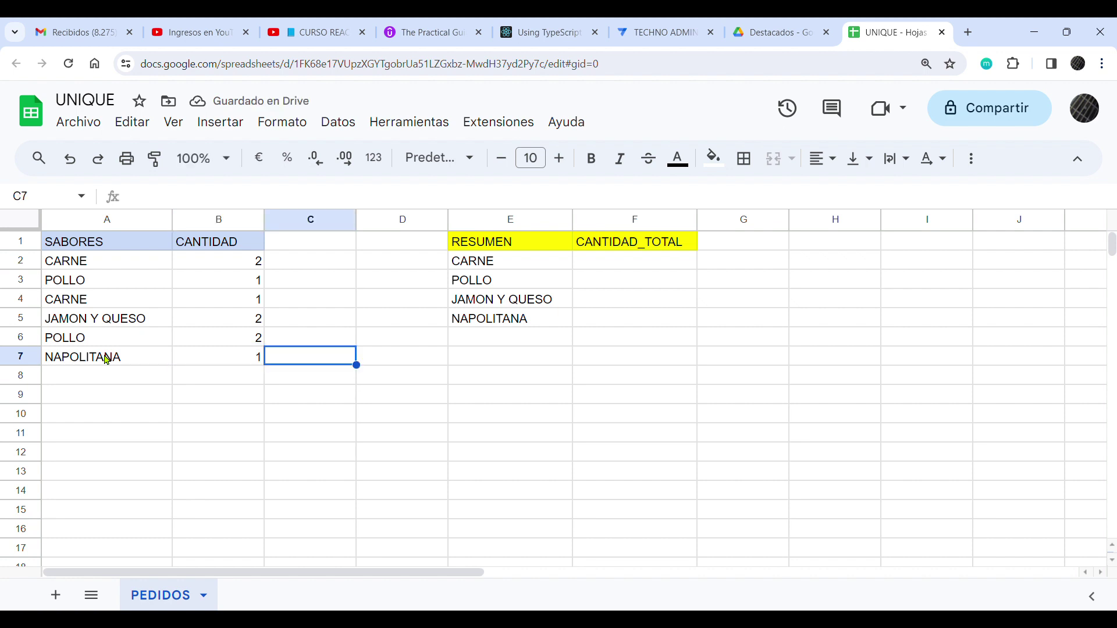
click(522, 267)
click(508, 306)
click(505, 318)
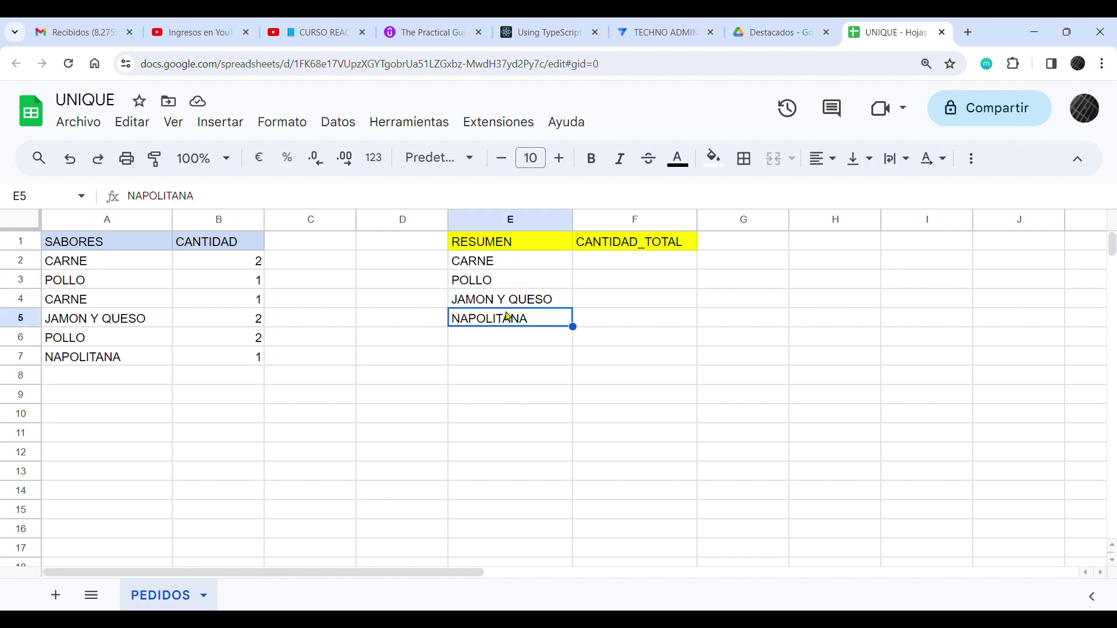
click(593, 266)
click(235, 265)
click(615, 267)
click(512, 267)
click(618, 264)
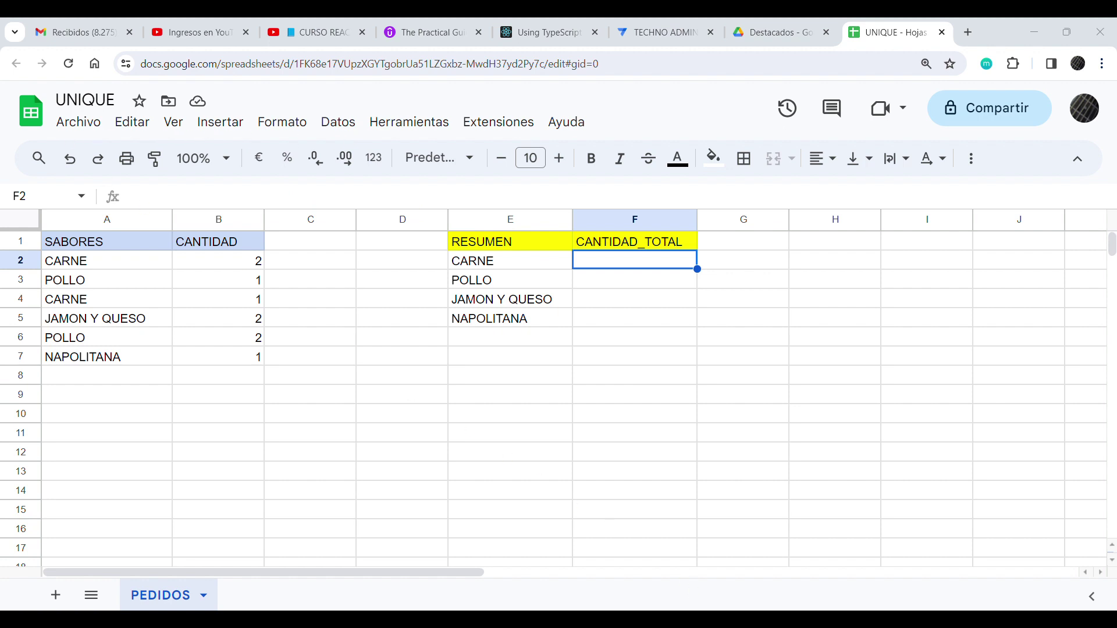
- Enter =SUMAR.SI($A$2:$A;E2;$B$2:$B) in F2, widen column F, and autofill F3:F5 (totals 3, 3, 2, 1)
double_click(600, 272)
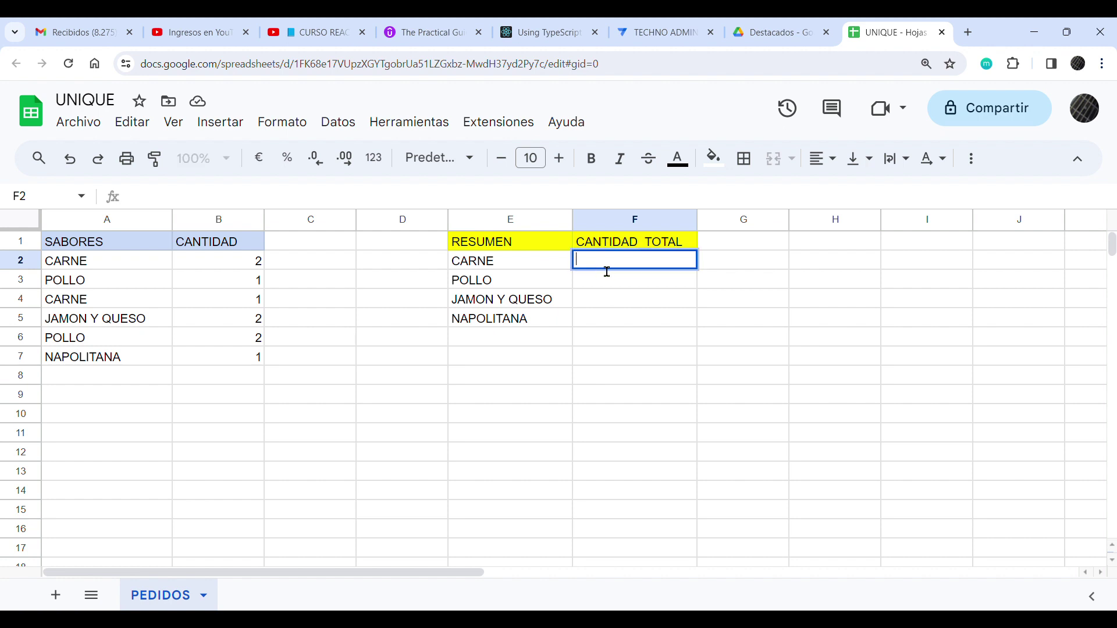
text(=)
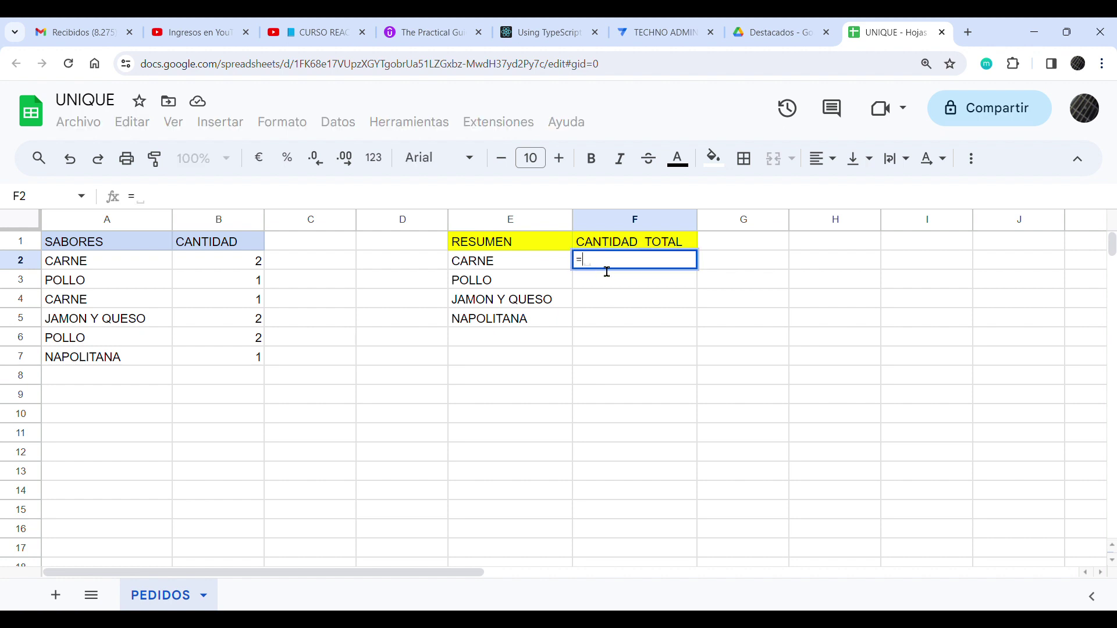
key(Tab)
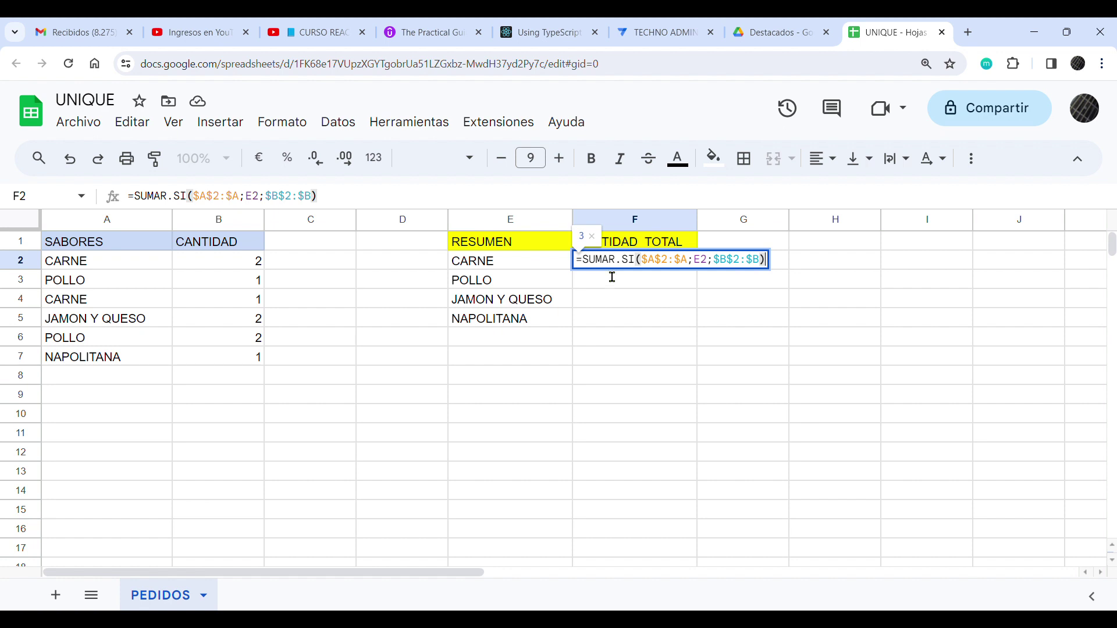
drag(702, 221, 724, 221)
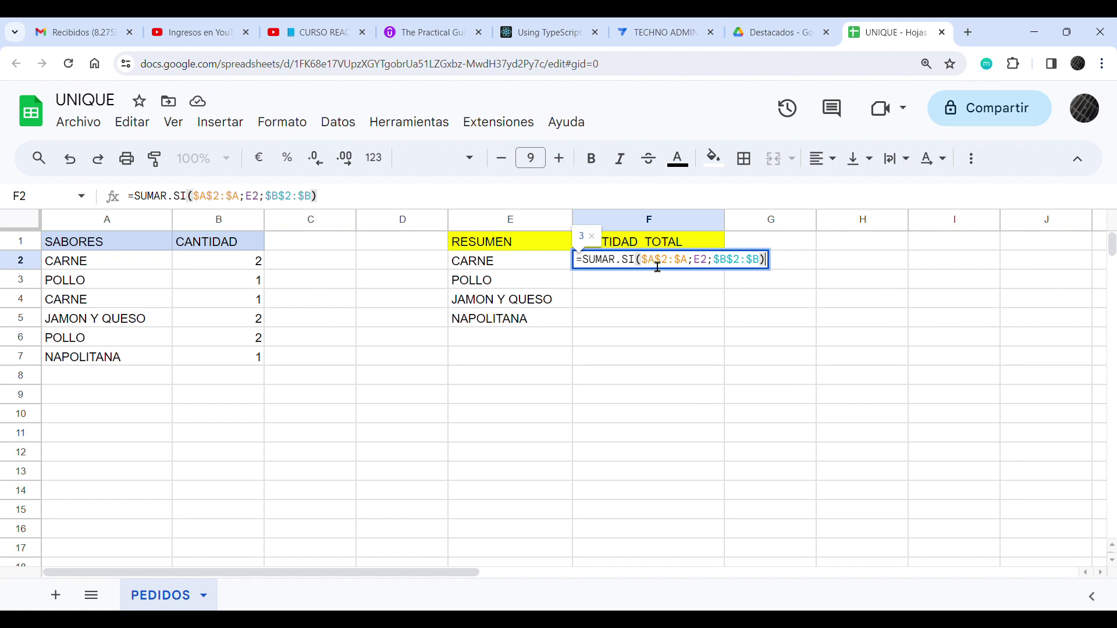
click(679, 268)
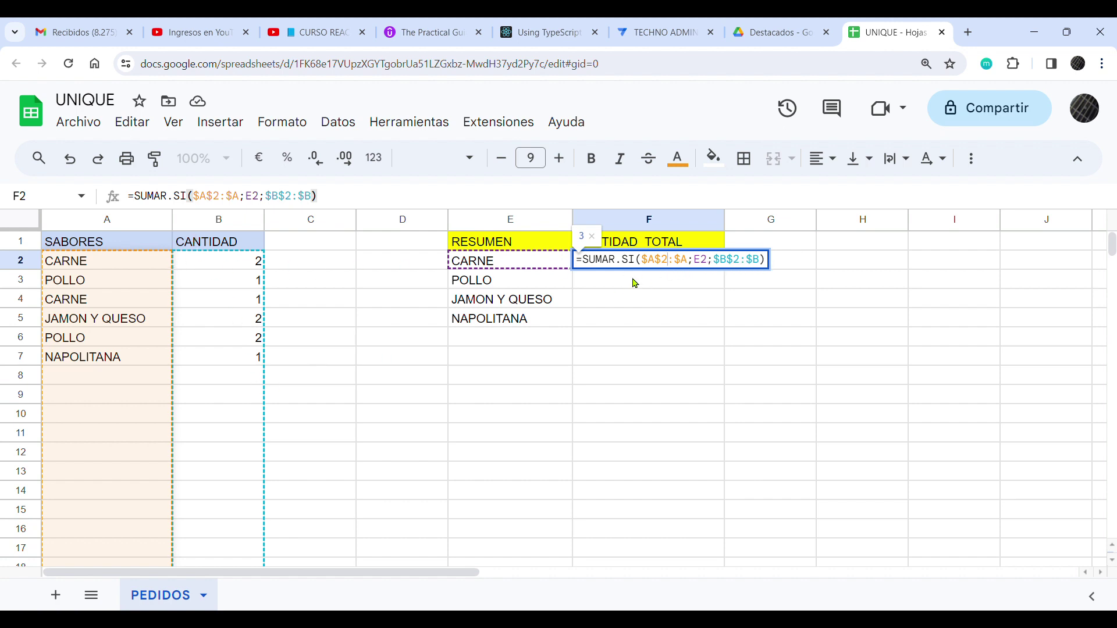
key(Return)
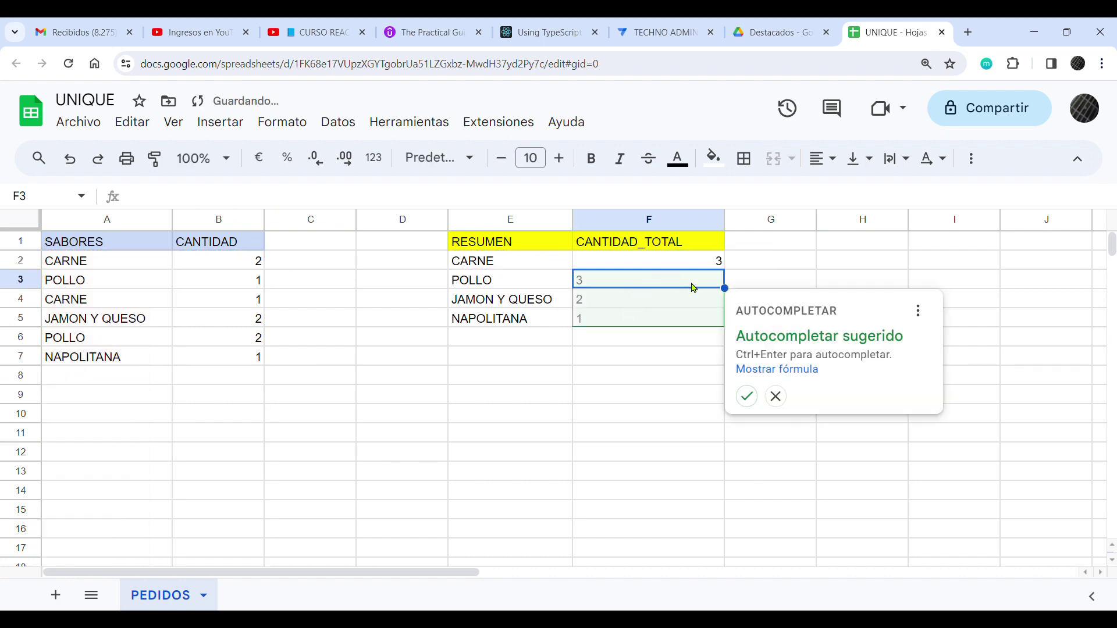
click(673, 362)
click(529, 320)
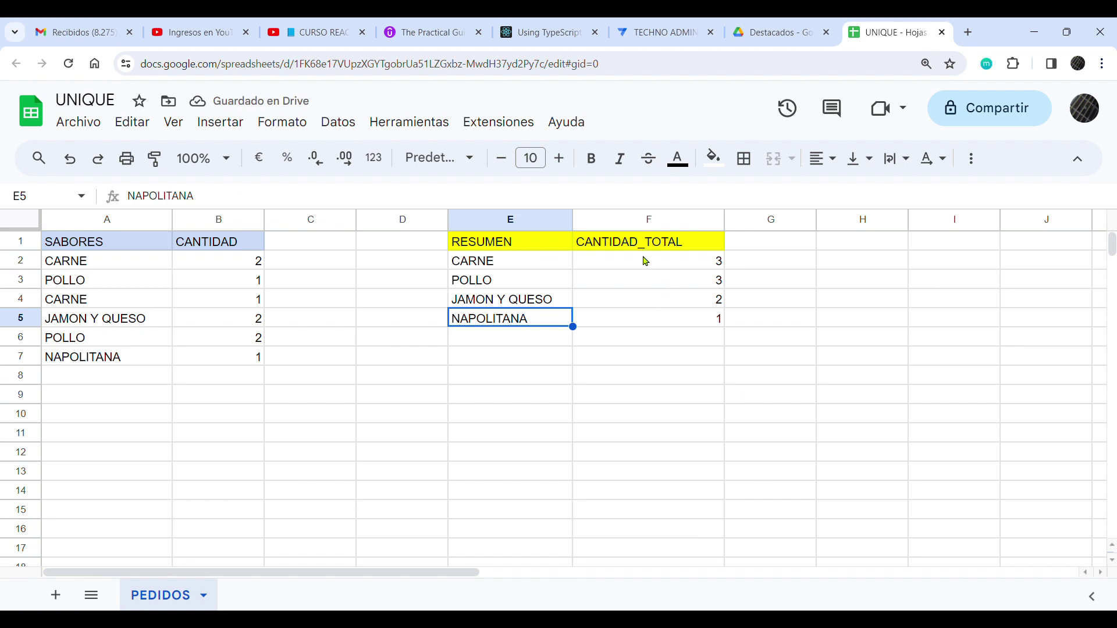
click(681, 269)
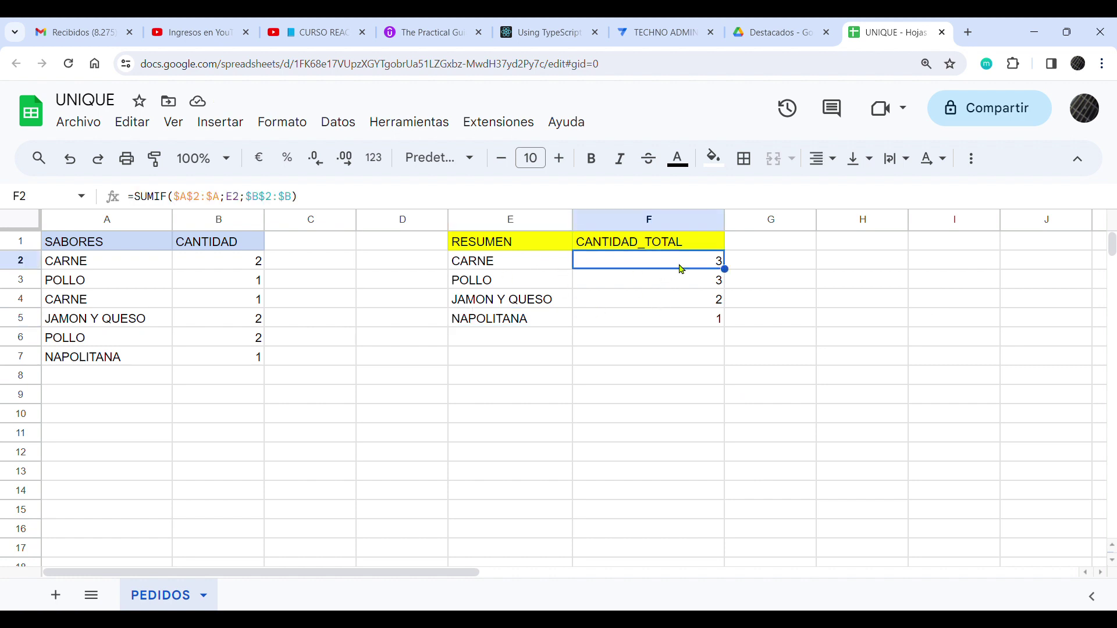
click(644, 285)
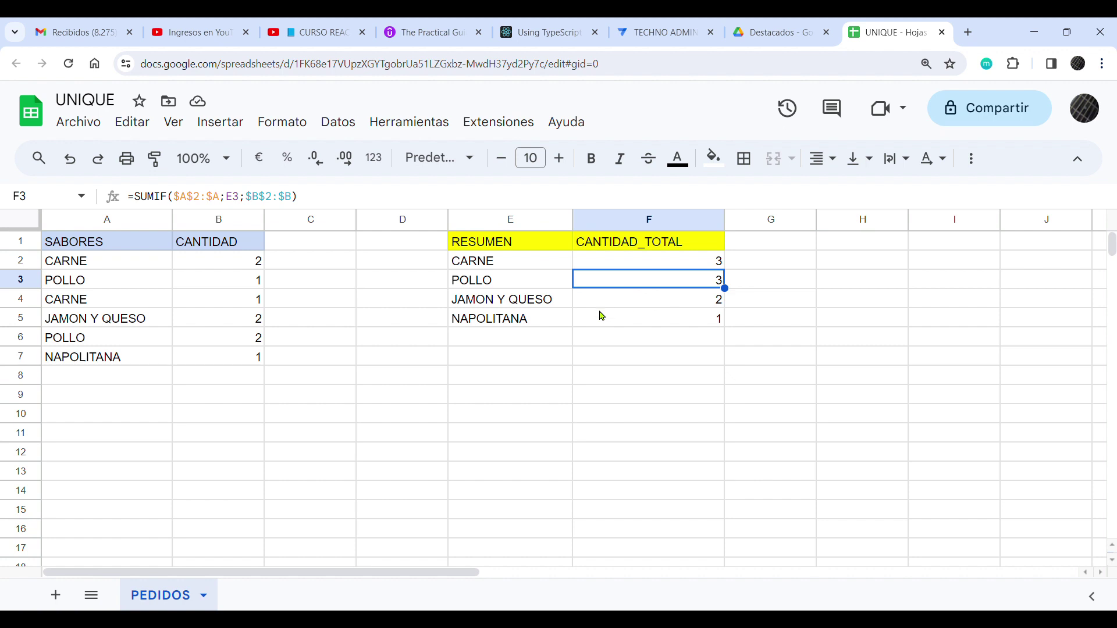
click(530, 325)
click(649, 326)
click(105, 385)
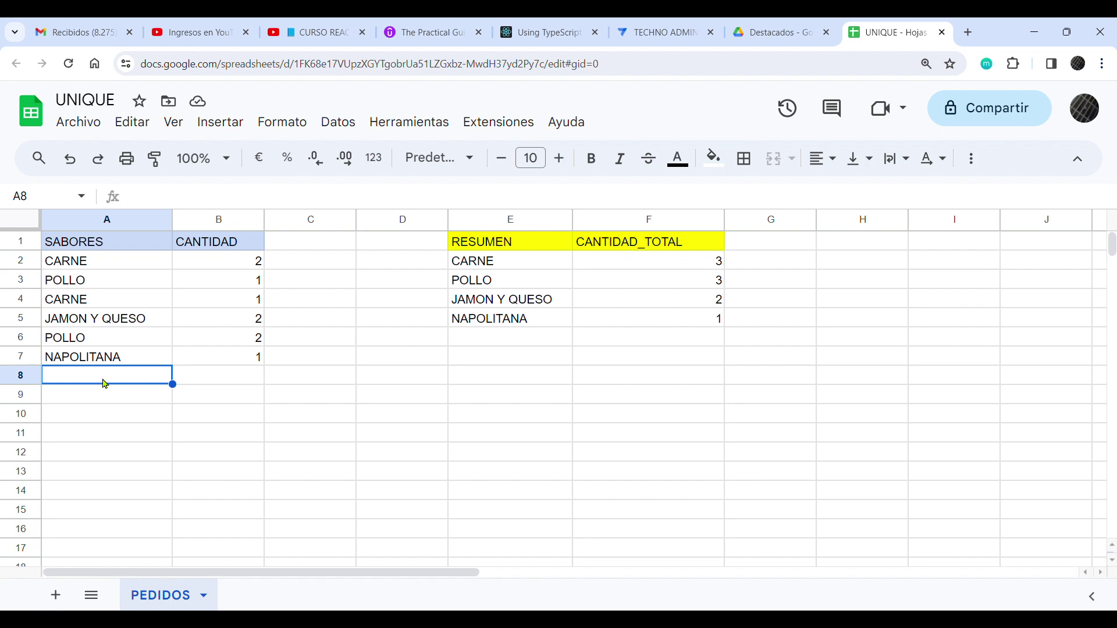
- Add two CHOCLO orders with quantities 2 and 1 in rows 8–9
text(CHOCLO)
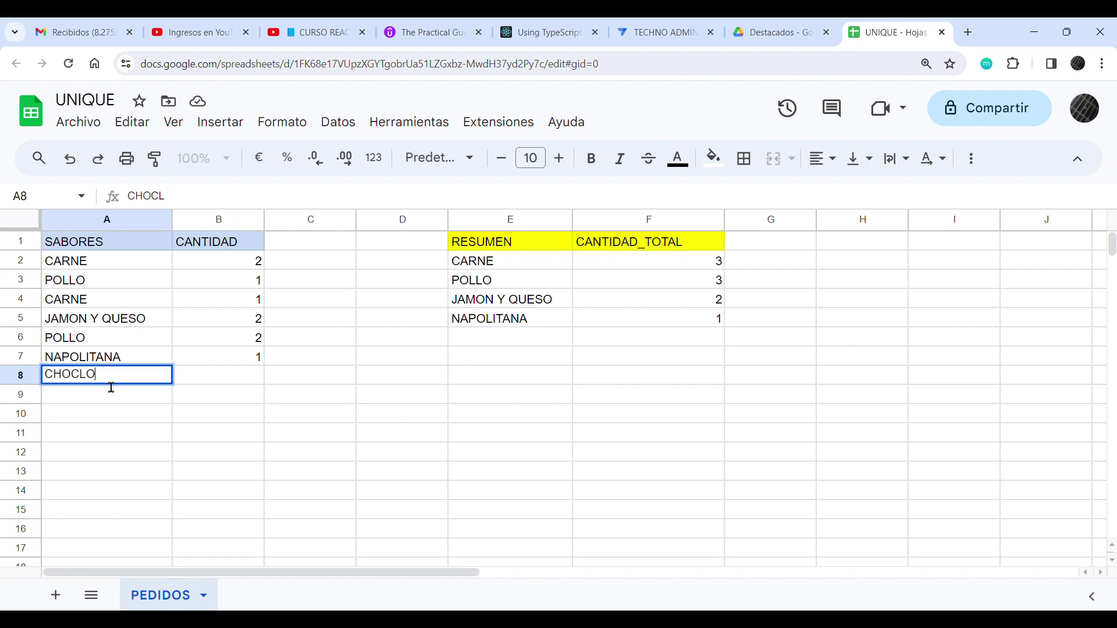
key(Tab)
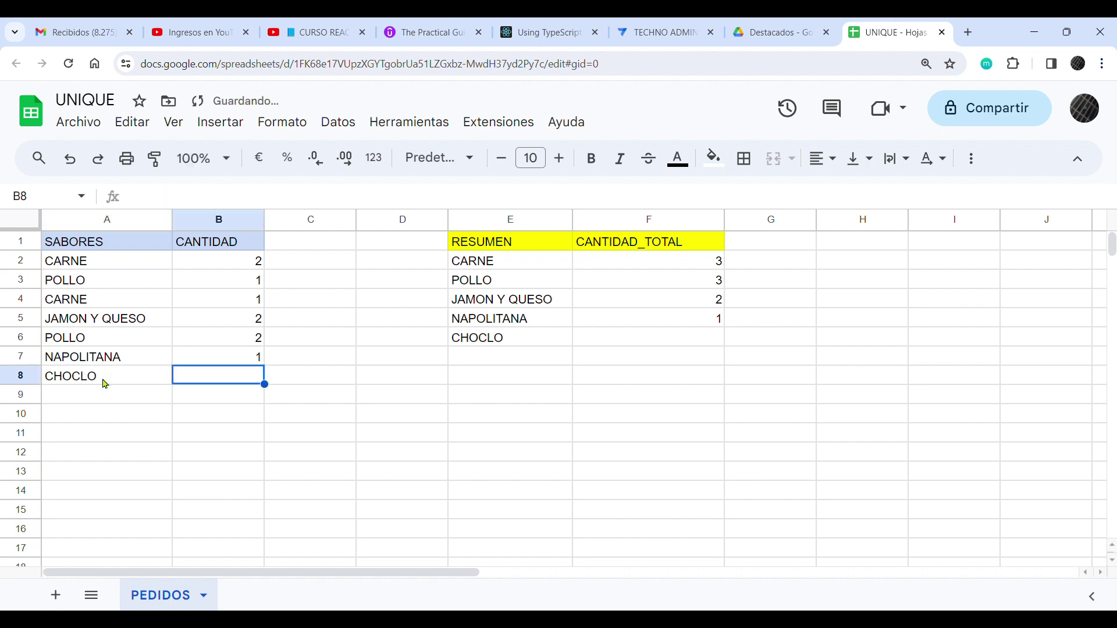
text(2)
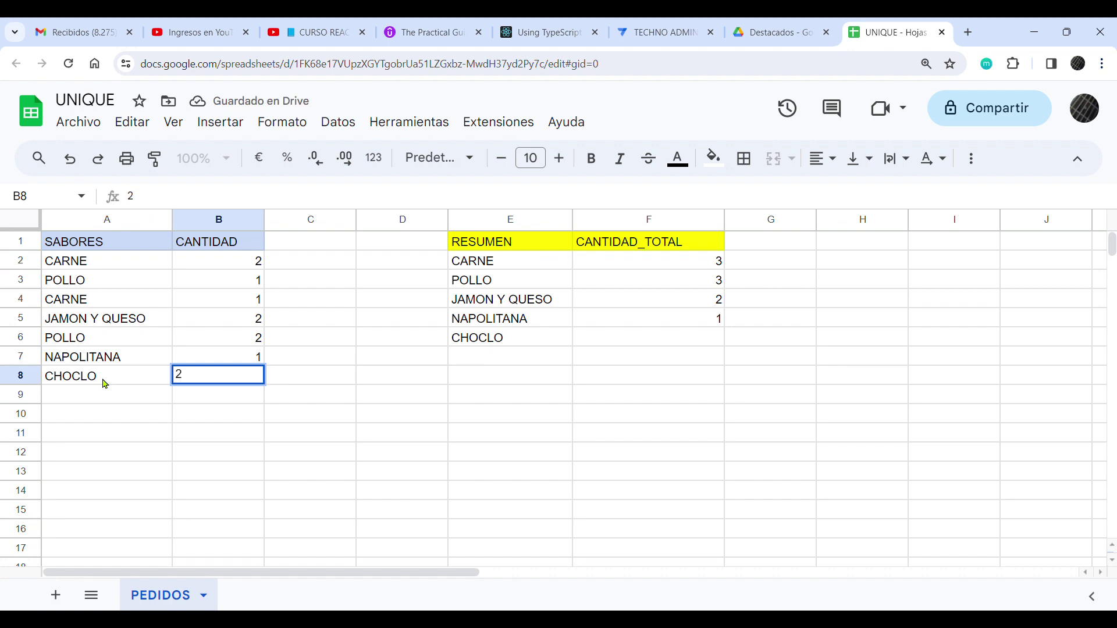
key(Return)
text(CHO)
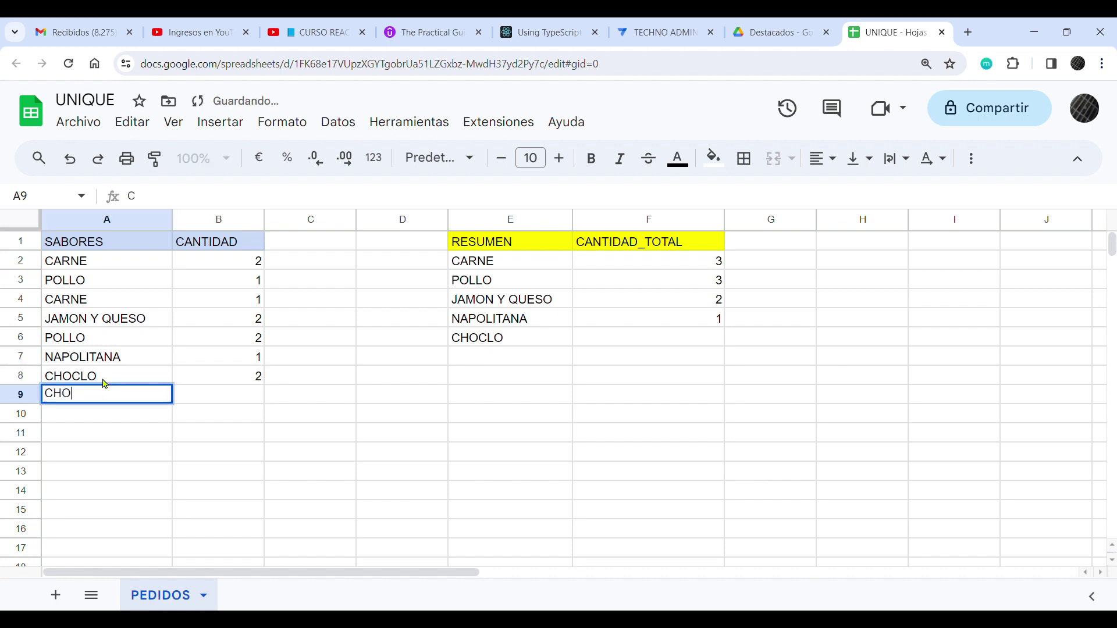
text(CLO)
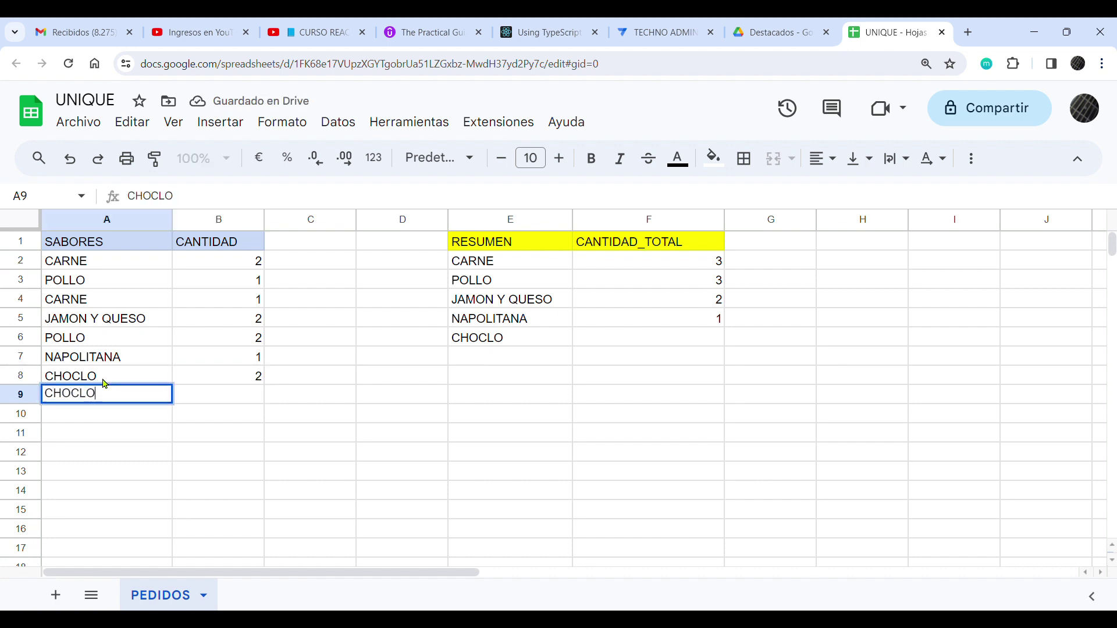
key(Tab)
text(1)
key(Return)
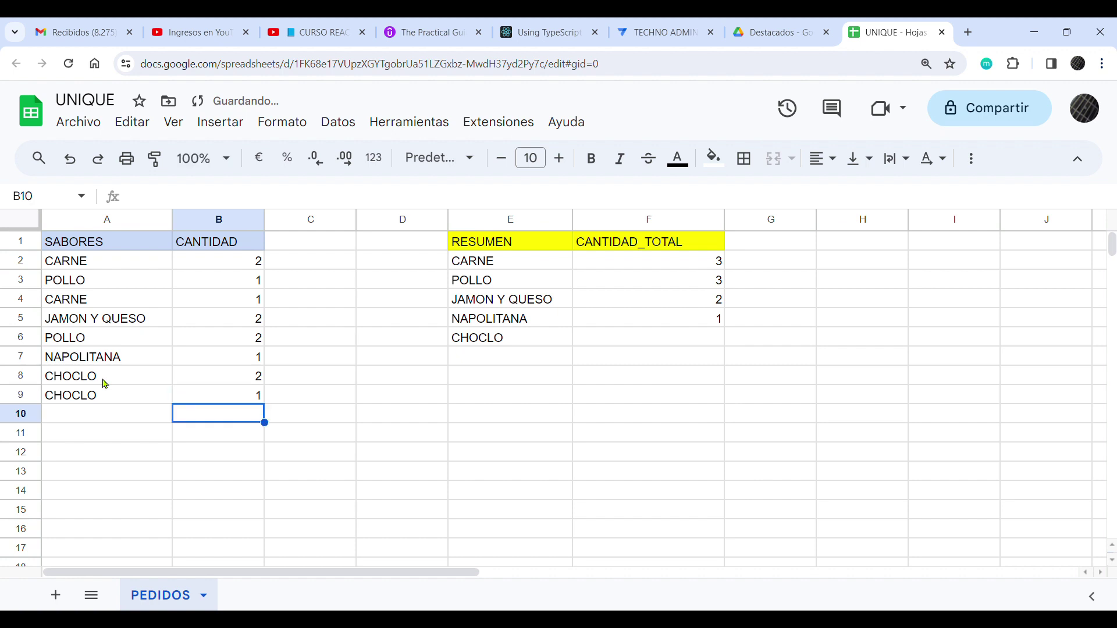
- Copy the F5 SUMIF formula to F6 so CHOCLO totals 3, then compare the E1:F6 and A2:B9 sums
click(737, 321)
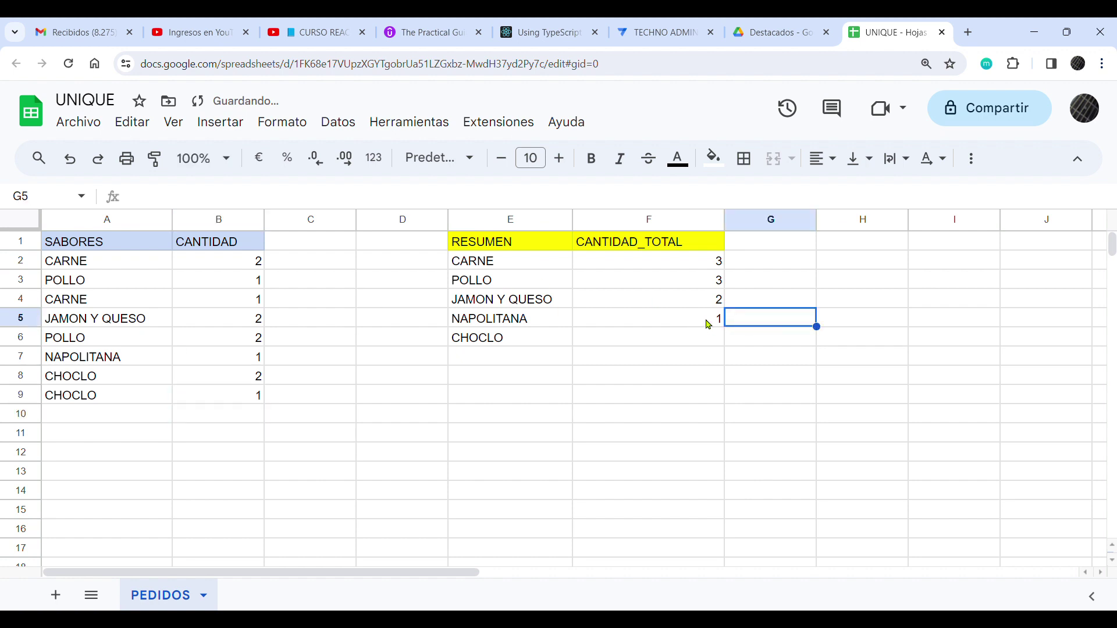
click(712, 319)
drag(725, 328, 734, 355)
click(615, 357)
click(598, 337)
drag(544, 247, 624, 337)
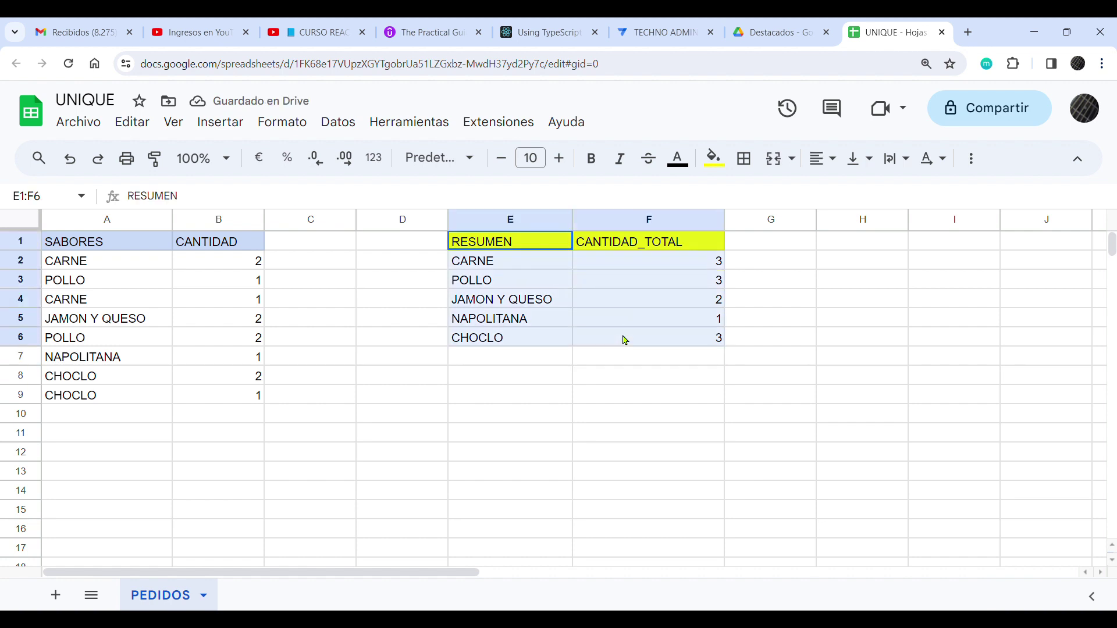
drag(242, 391, 112, 258)
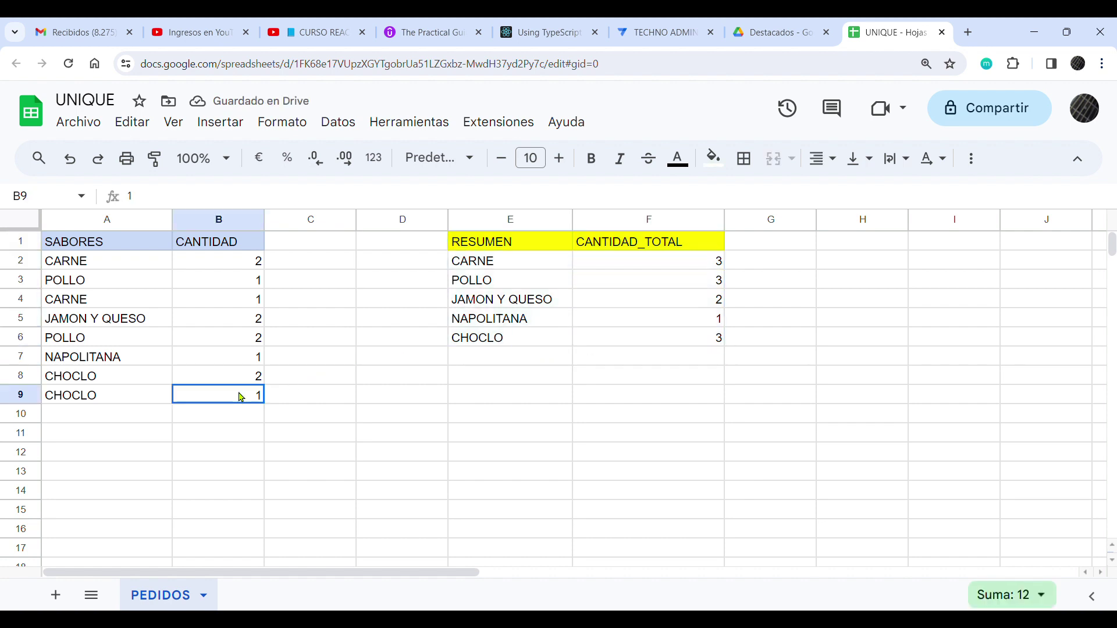